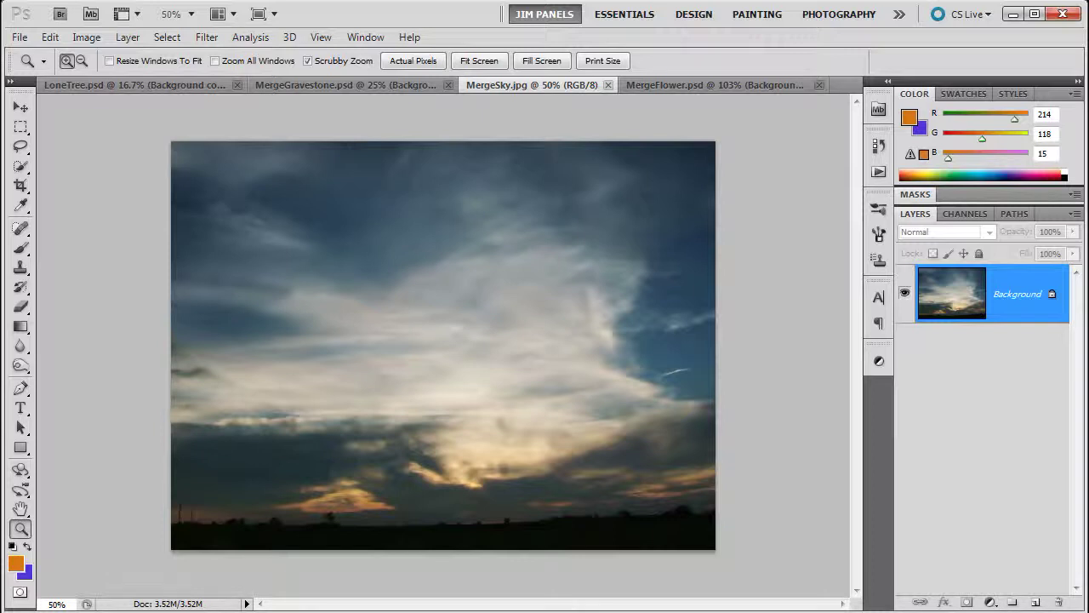
- Try a 180° rotation of the sky photo, undo it, and glance at LoneTree
left_click(127, 37)
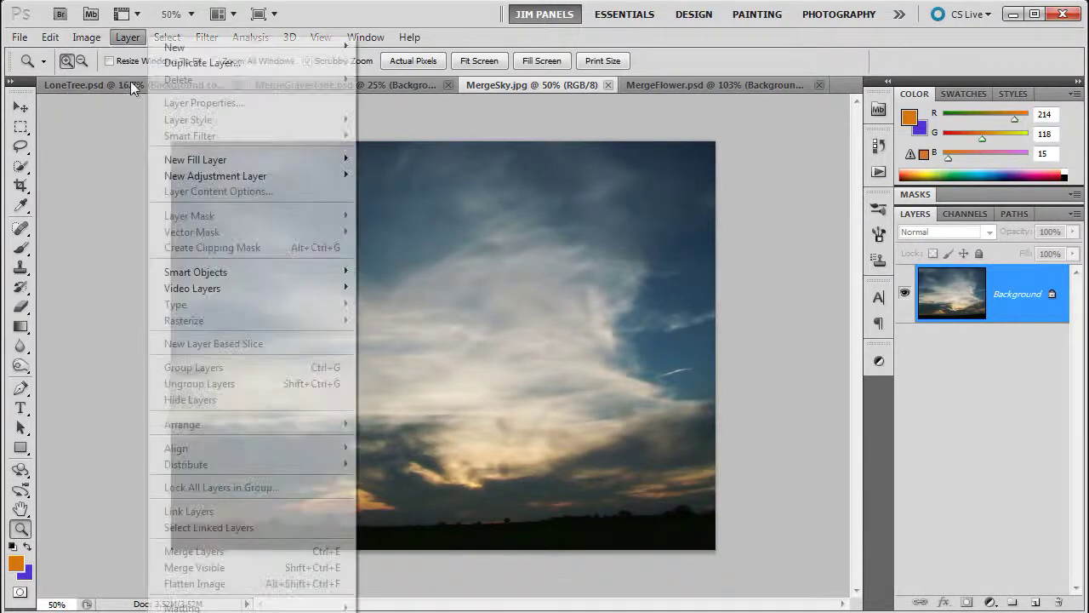
mouse_move(86, 37)
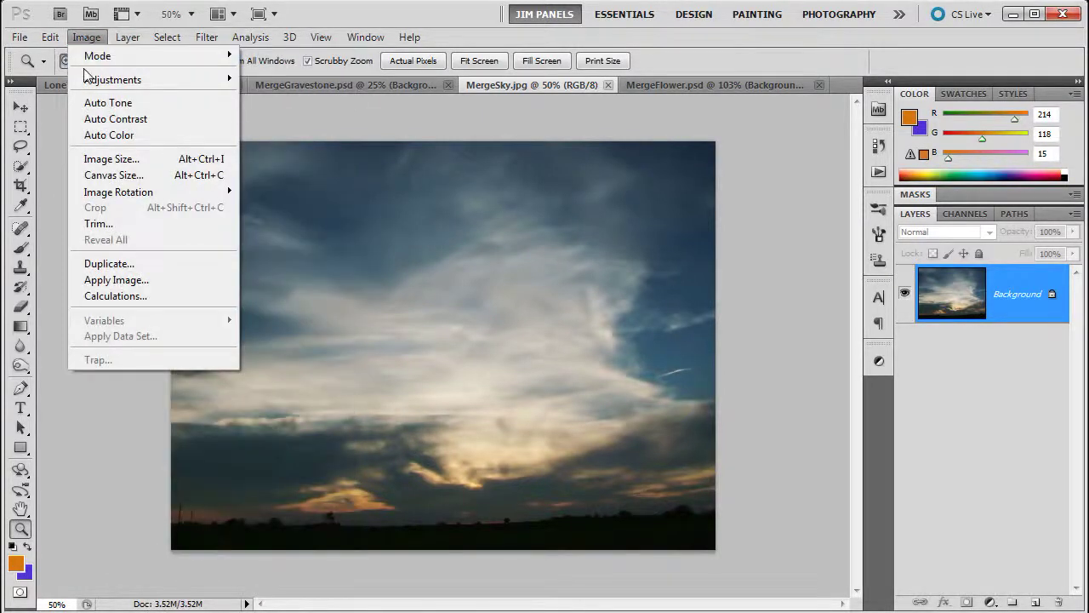
mouse_move(53, 36)
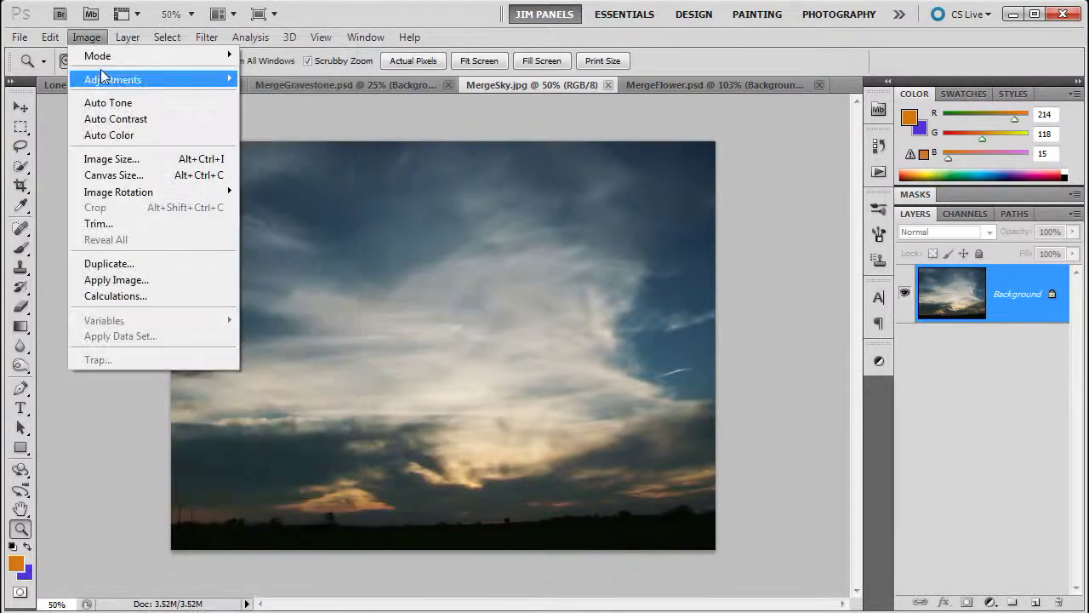
mouse_move(180, 198)
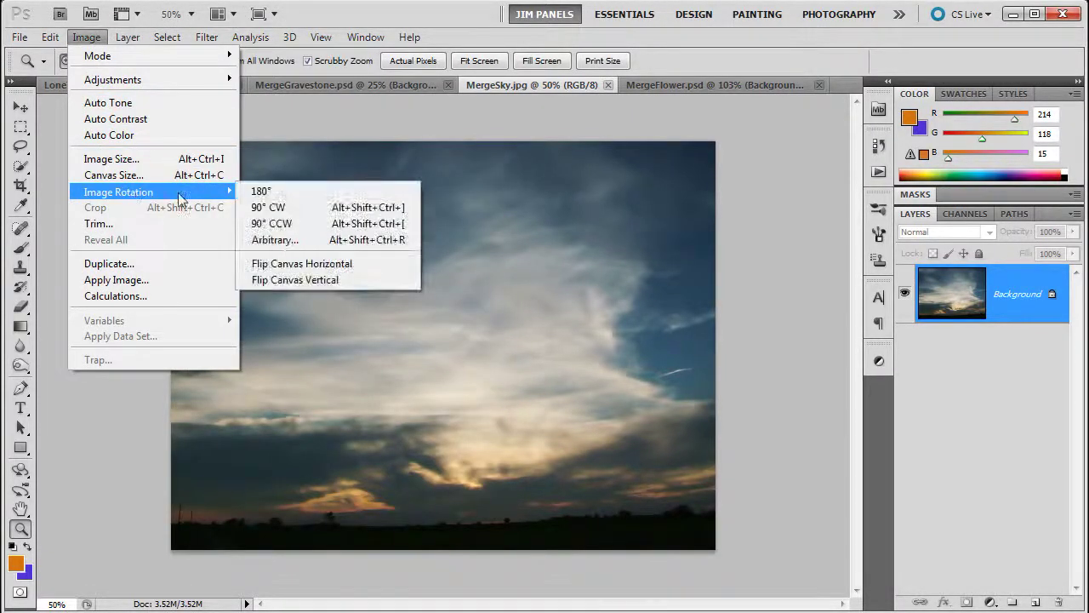
left_click(264, 197)
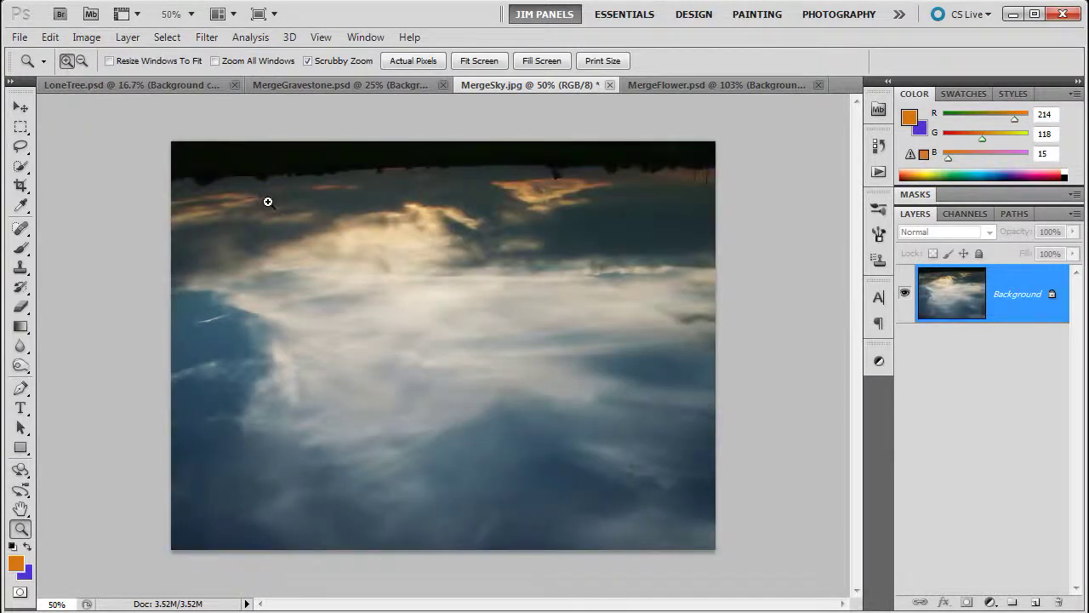
left_click(51, 36)
left_click(92, 46)
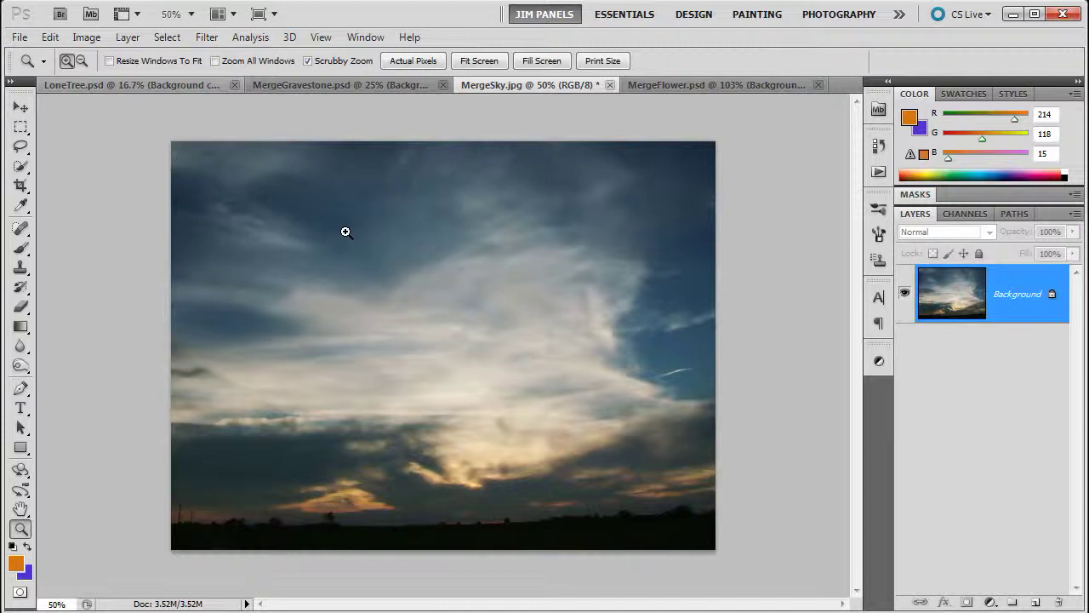
left_click(119, 80)
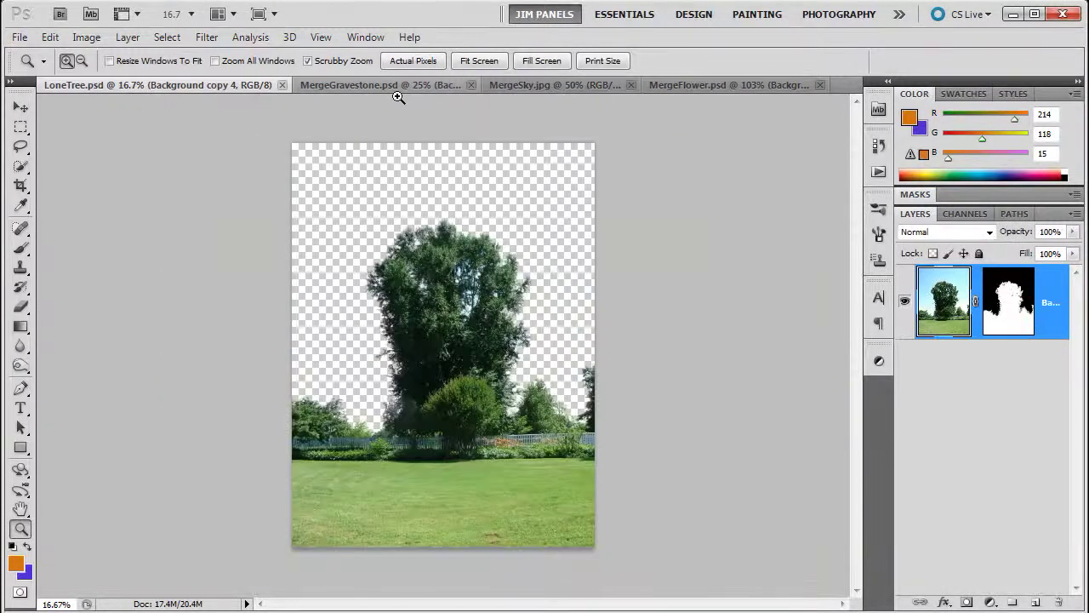
left_click(519, 85)
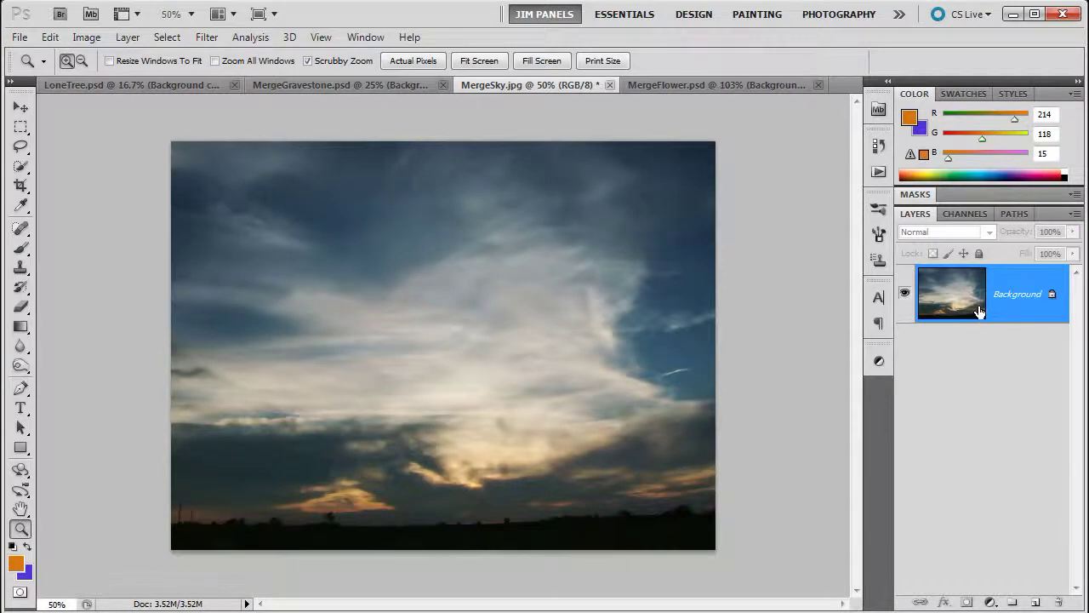
- Select all of the sky photo, copy it, and paste it into LoneTree
left_click(167, 37)
left_click(189, 56)
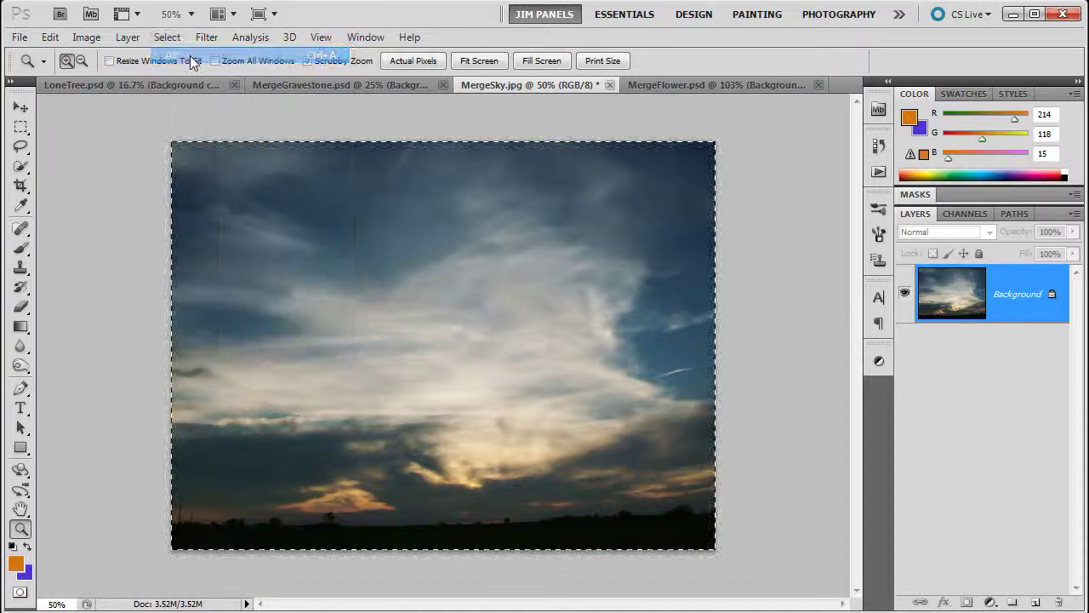
left_click(50, 36)
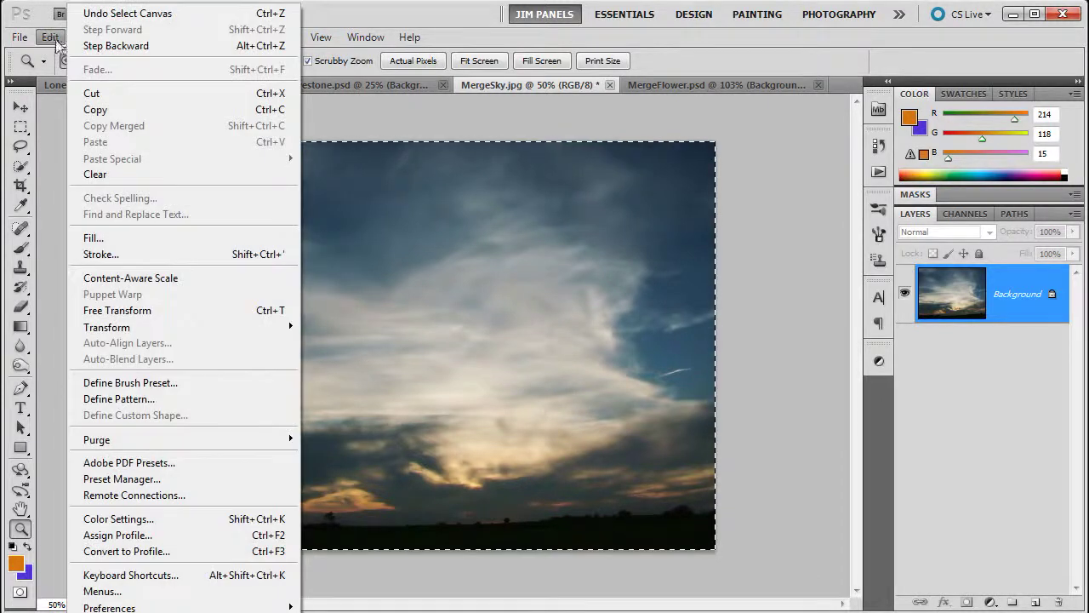
left_click(99, 110)
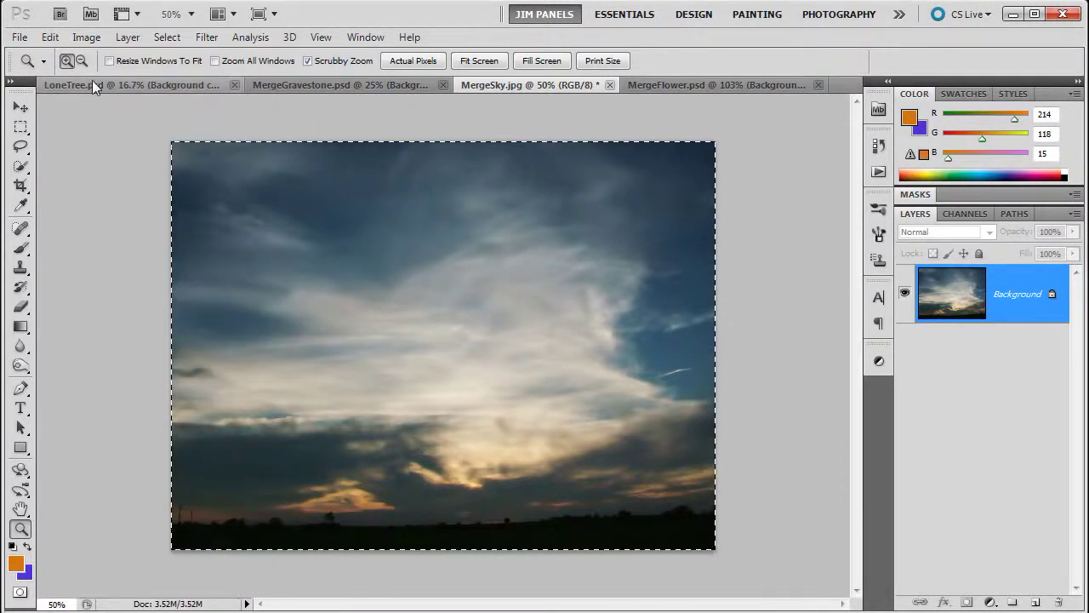
left_click(92, 82)
left_click(50, 37)
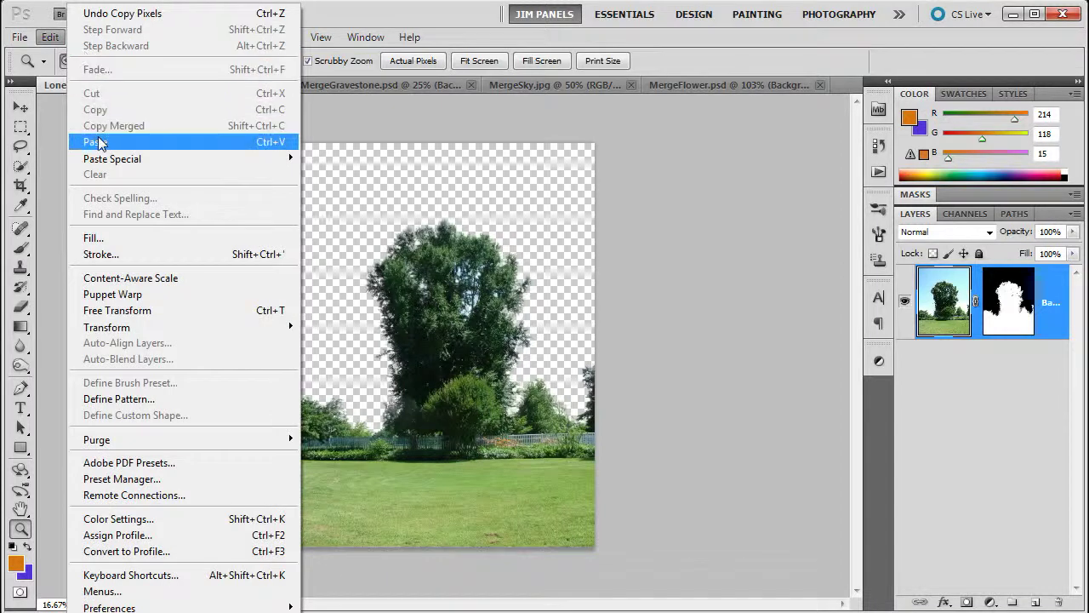
left_click(99, 143)
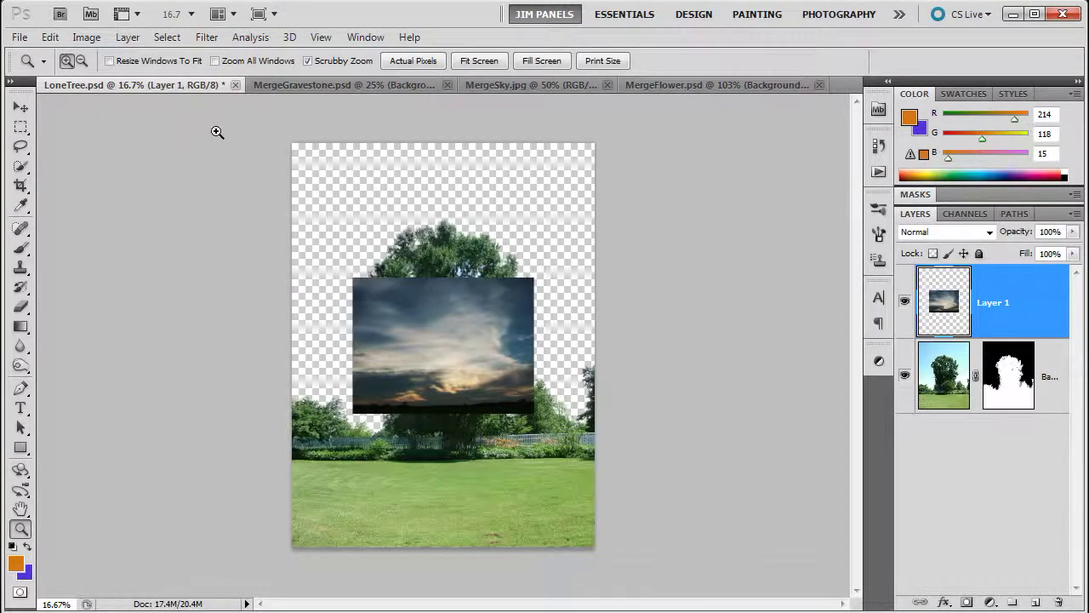
- Undo the paste, deselect the sky, and convert its Background into Layer 0
key("ctrl+z")
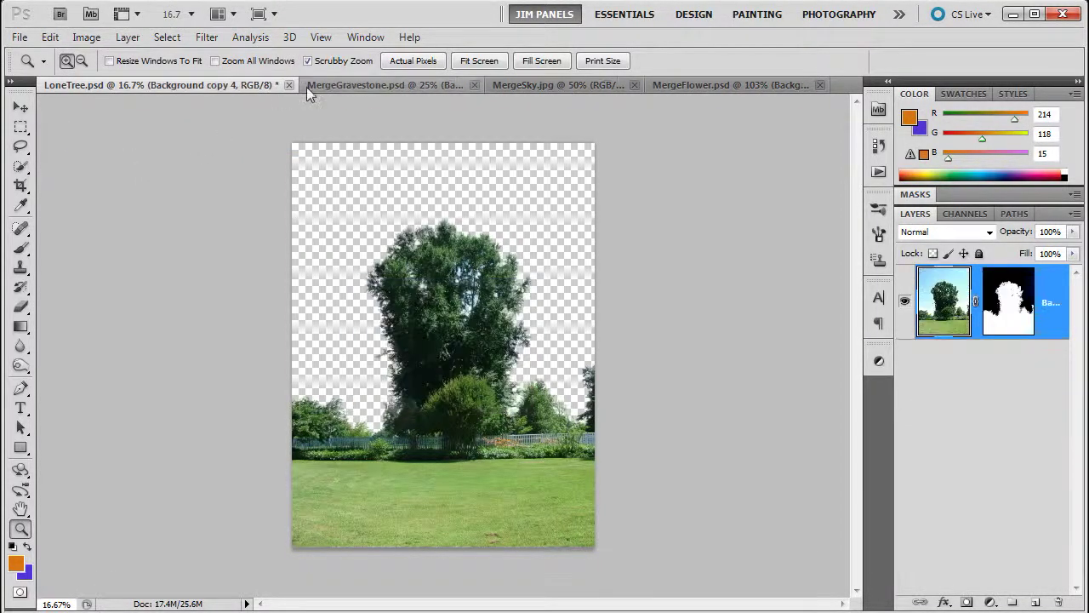
left_click(524, 84)
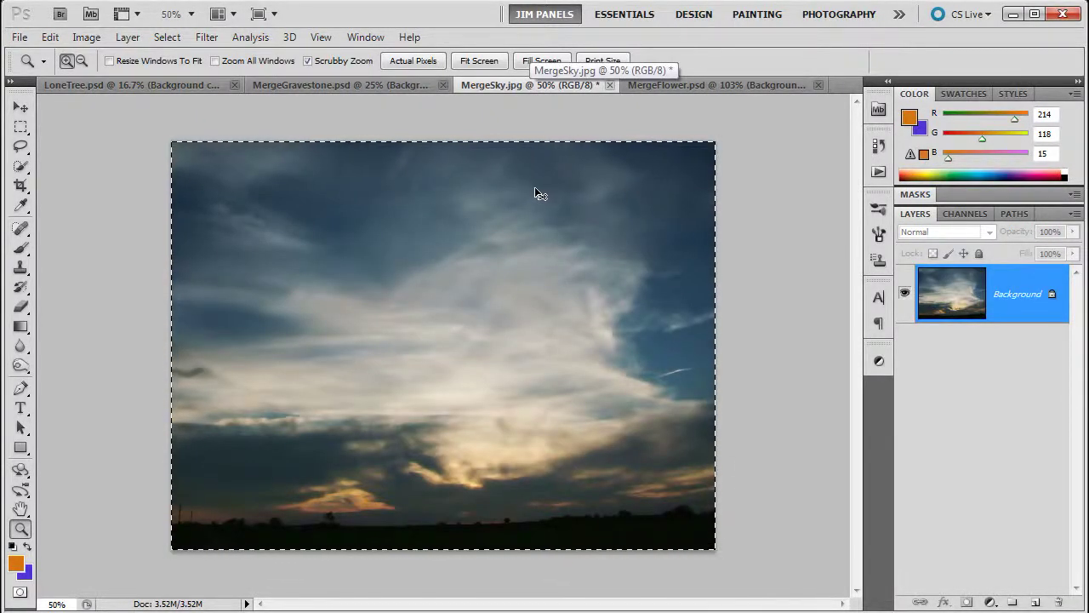
key("ctrl+d")
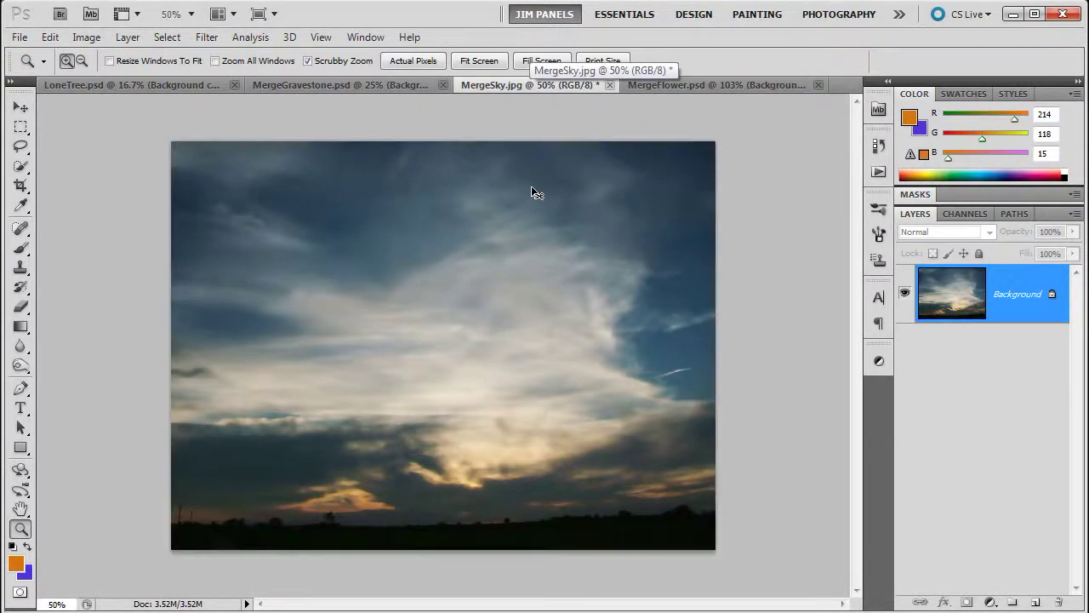
double_click(1000, 296)
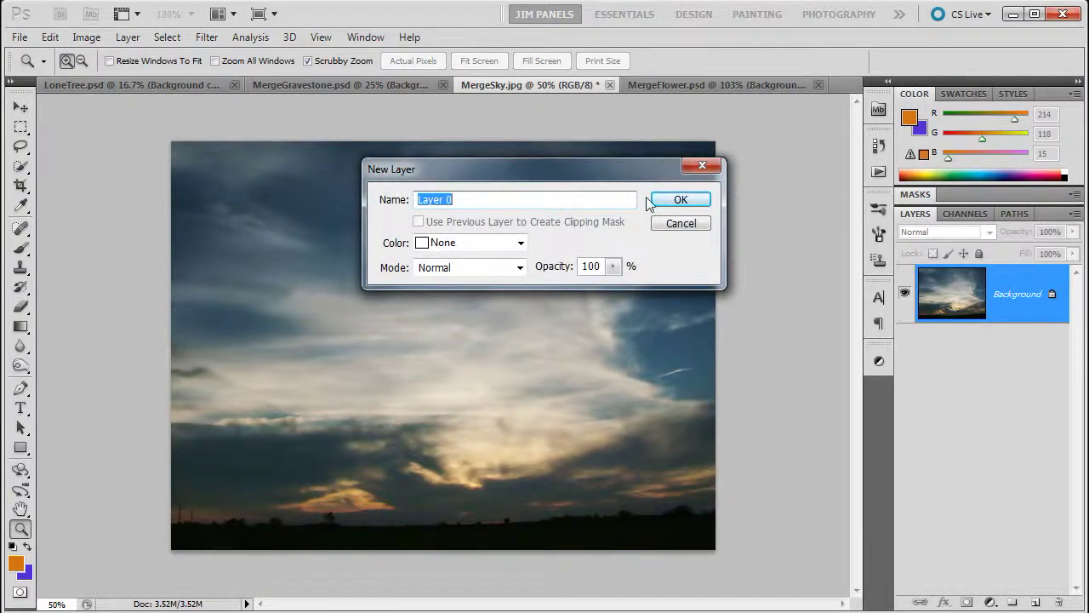
left_click(681, 199)
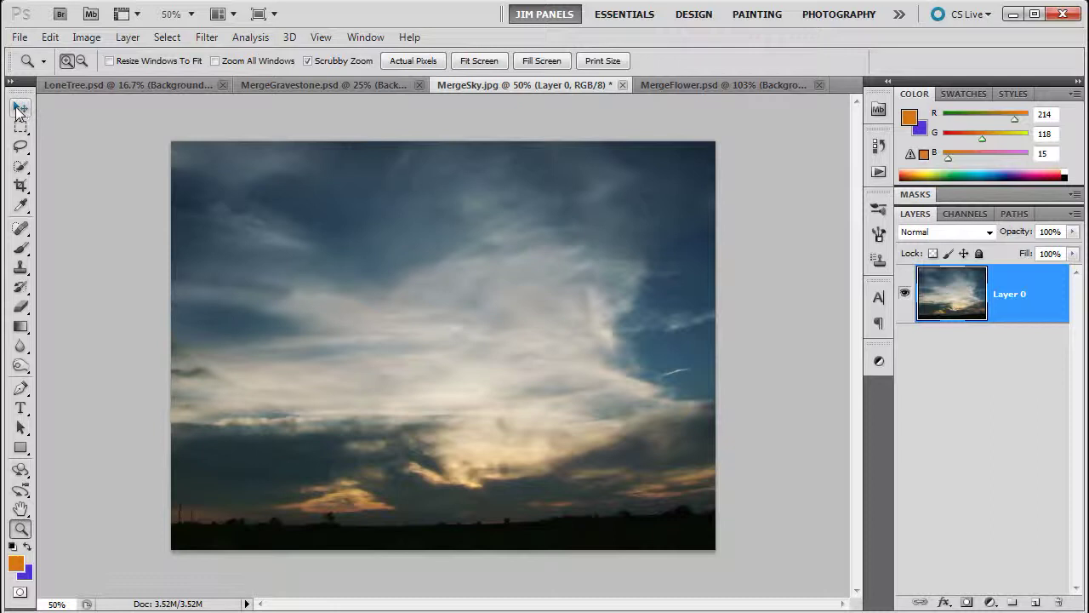
- Drag the sky image into LoneTree with the Move tool, then undo the placement
left_click(21, 109)
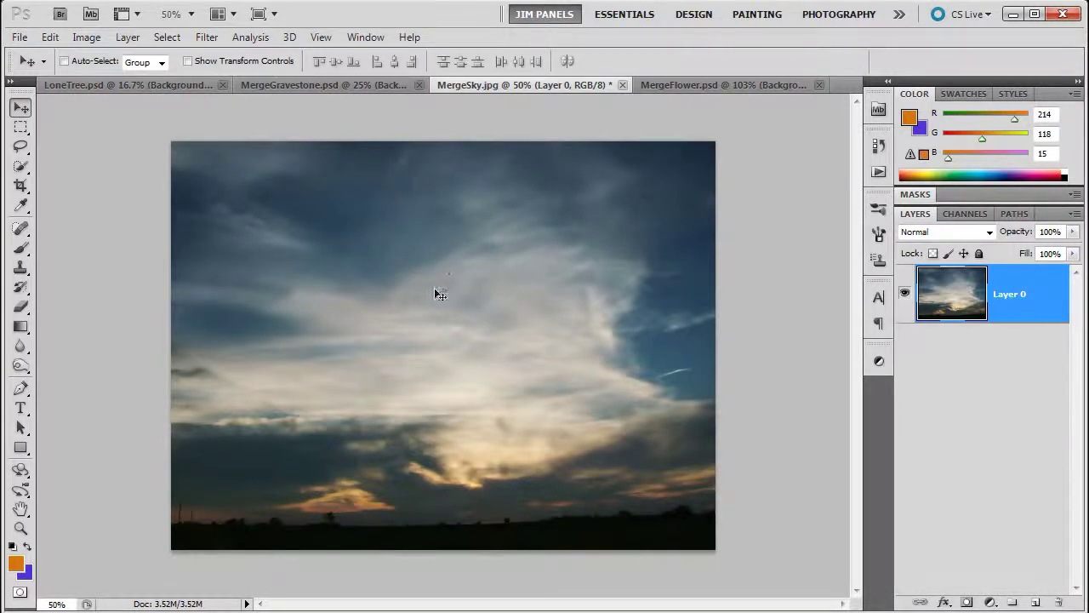
left_click_drag(436, 294, 405, 228)
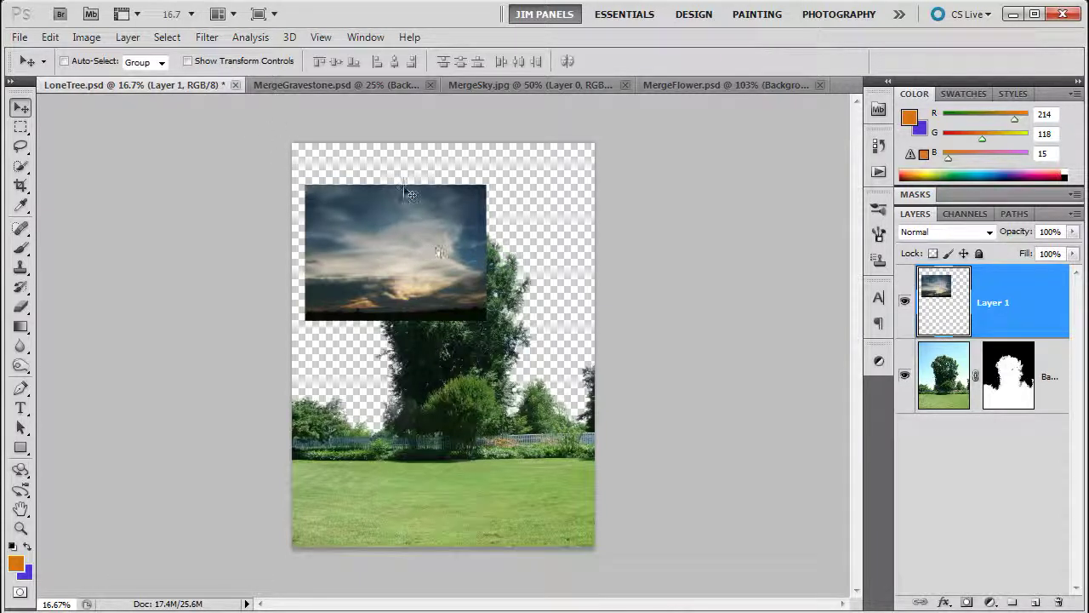
left_click(50, 37)
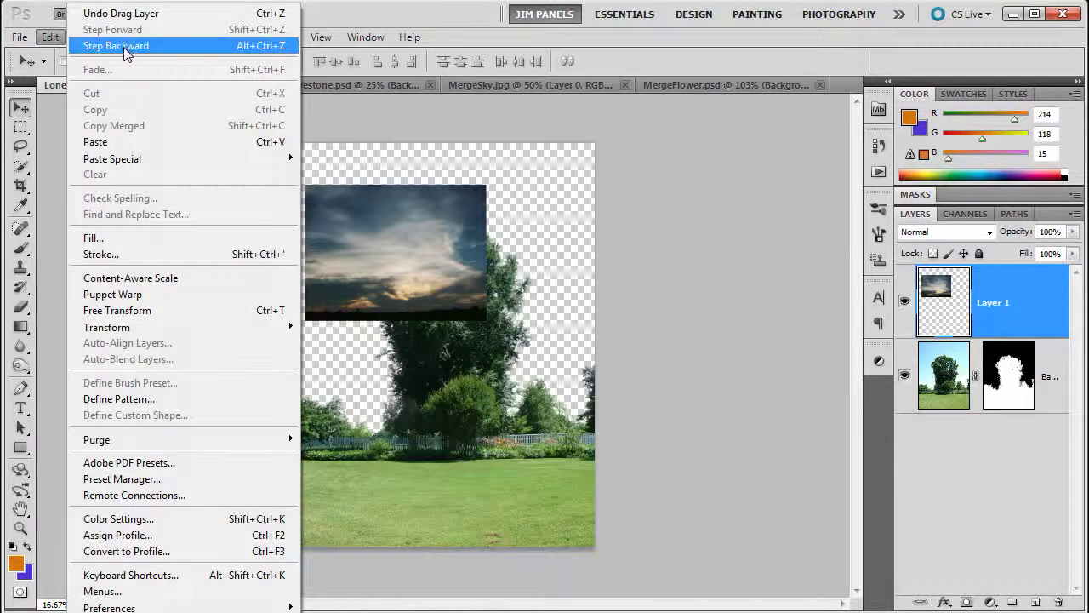
left_click(85, 41)
- Drag the sky into LoneTree again and position it at top centre above the tree
left_click(518, 84)
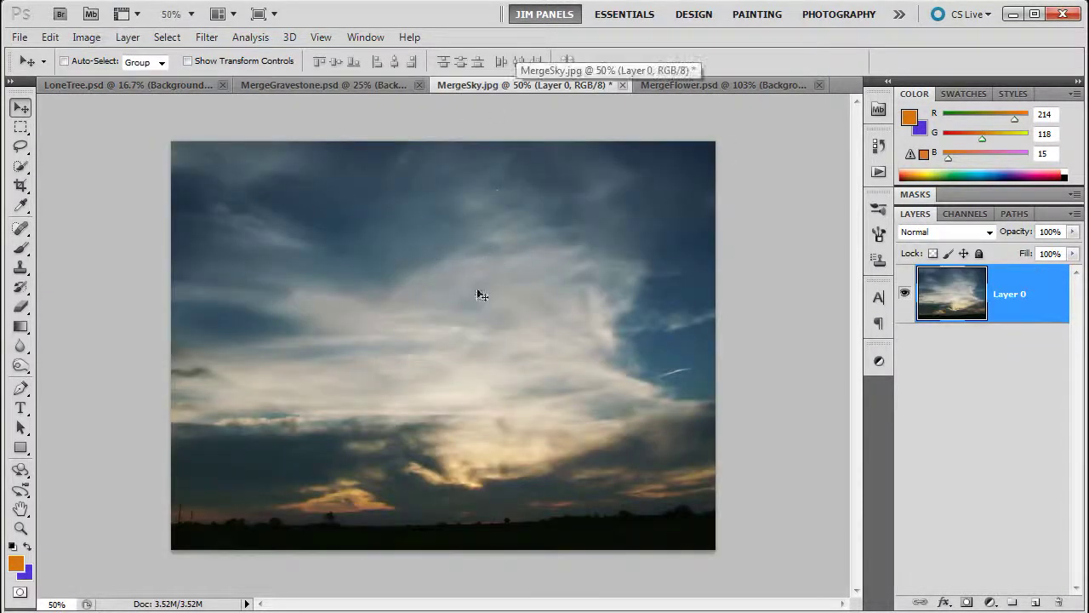
left_click_drag(471, 283, 433, 280)
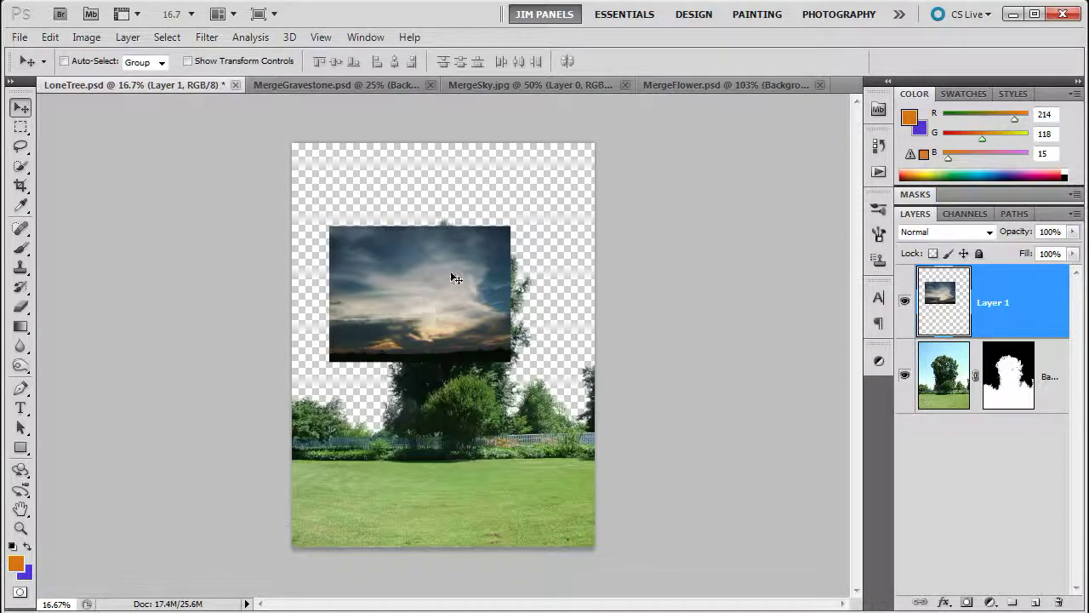
left_click_drag(427, 312, 456, 264)
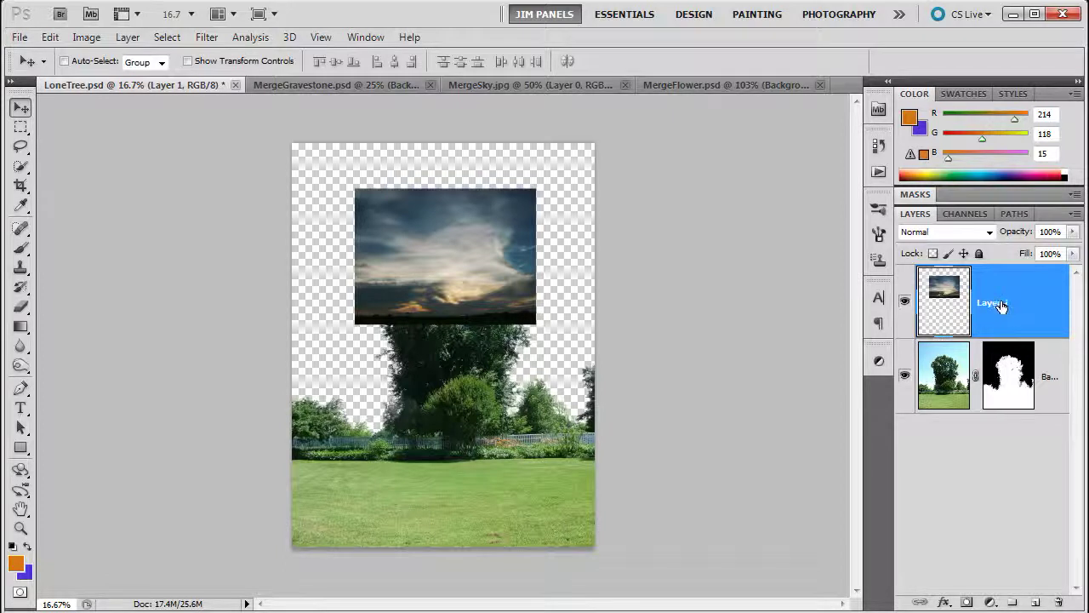
- Rename Layer 1 to 'sky' and turn on Show Transform Controls
double_click(997, 303)
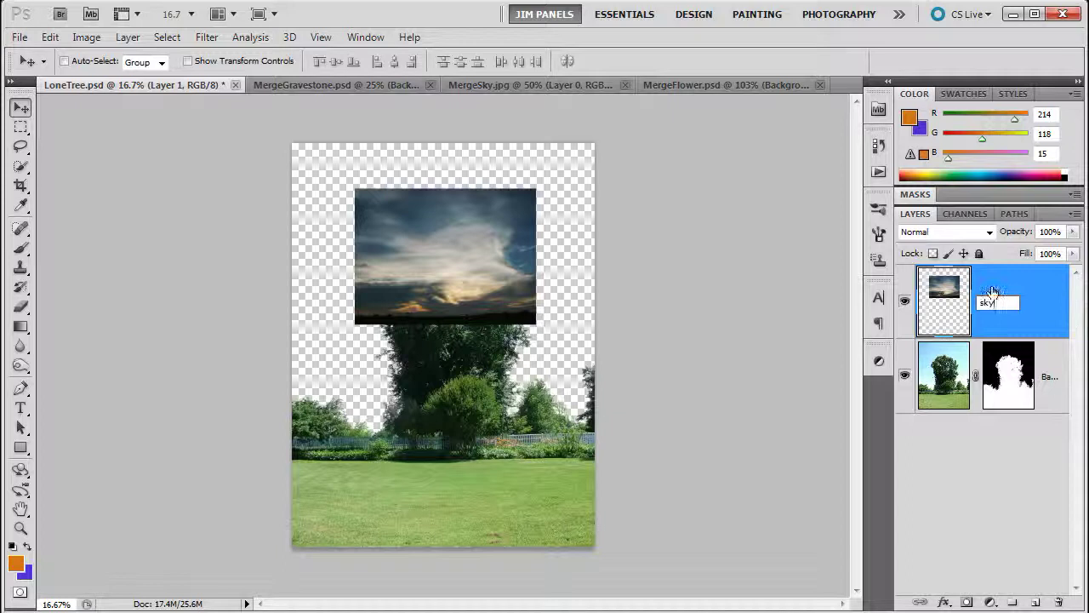
left_click(1053, 297)
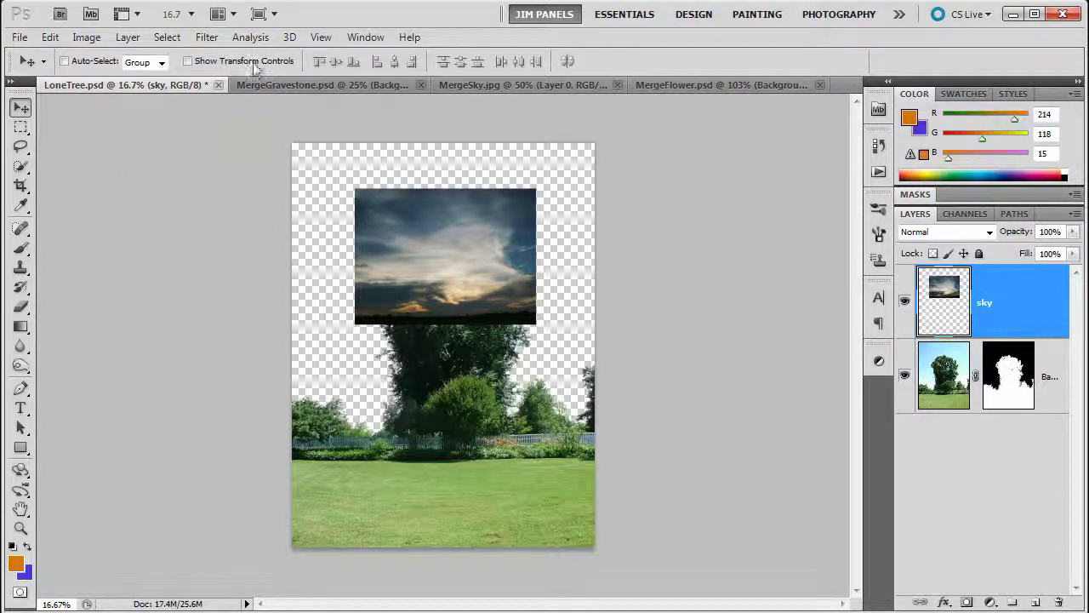
left_click(188, 61)
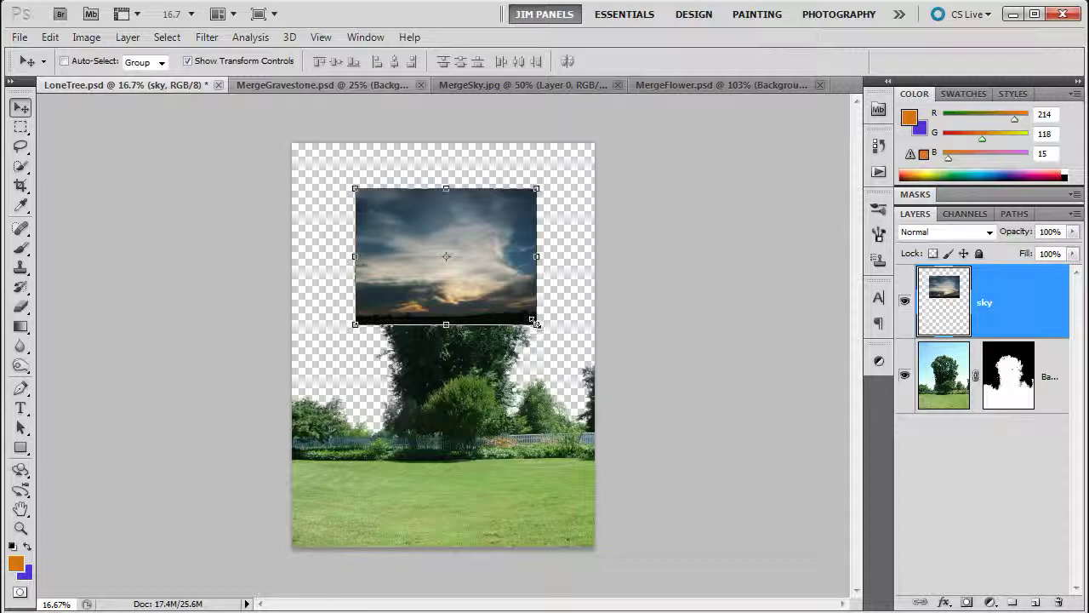
mouse_move(535, 322)
left_mouse_down()
mouse_move(579, 343)
mouse_move(538, 400)
mouse_move(576, 311)
mouse_move(535, 348)
mouse_move(548, 313)
left_mouse_up()
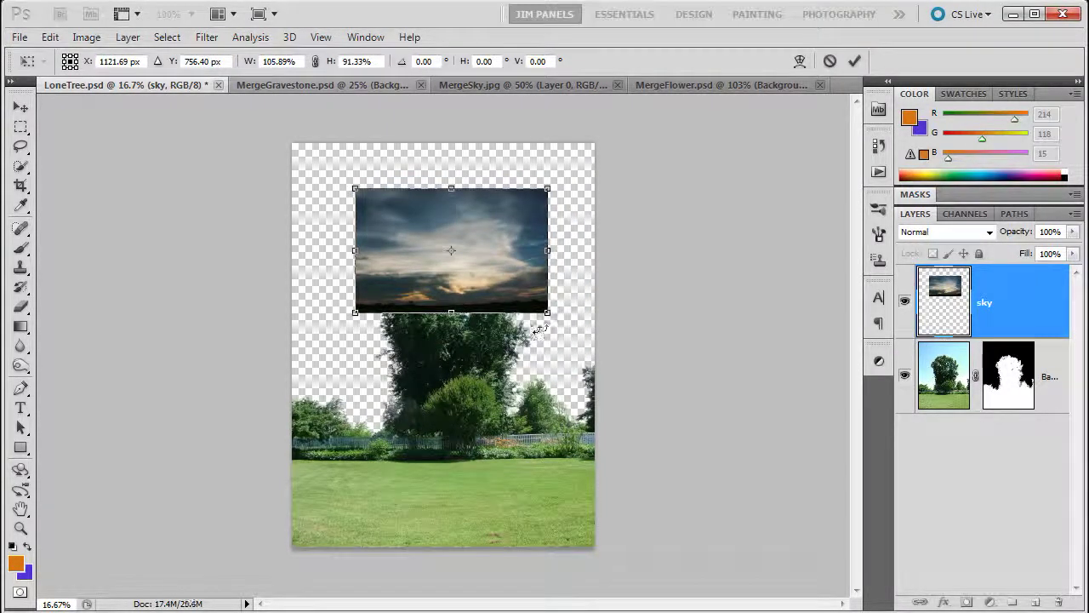
key("Escape")
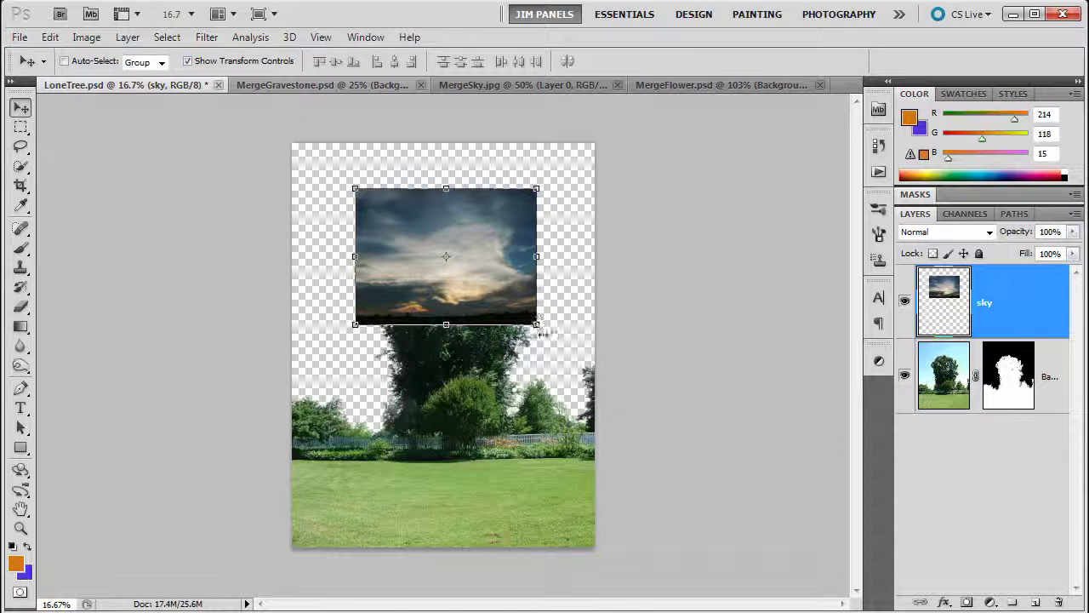
mouse_move(548, 338)
left_mouse_down()
mouse_move(564, 326)
mouse_move(579, 241)
mouse_move(557, 323)
mouse_move(576, 300)
mouse_move(549, 354)
left_mouse_up()
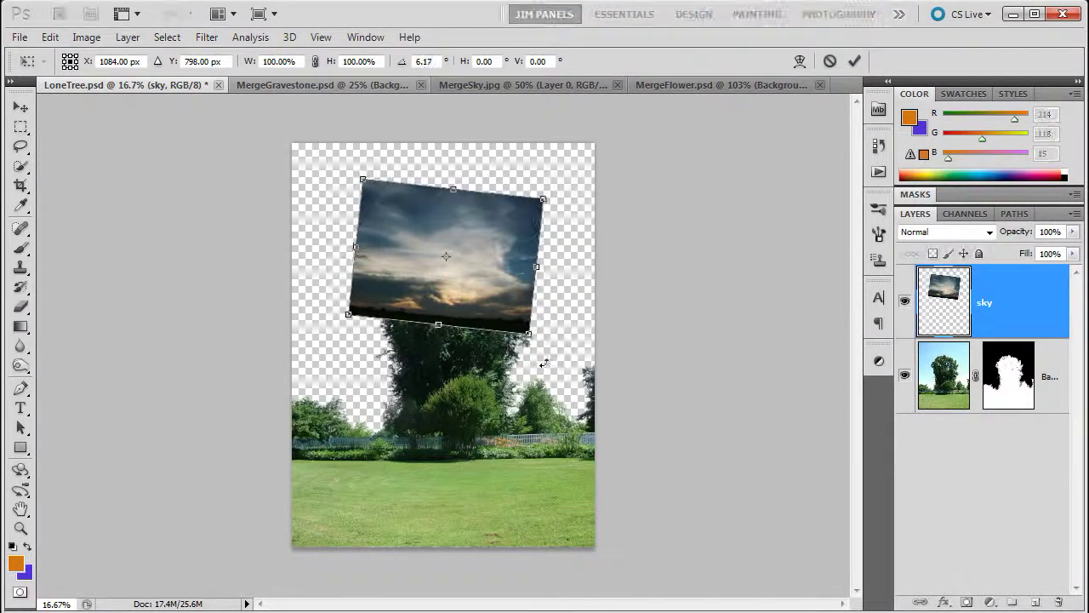
left_click(830, 63)
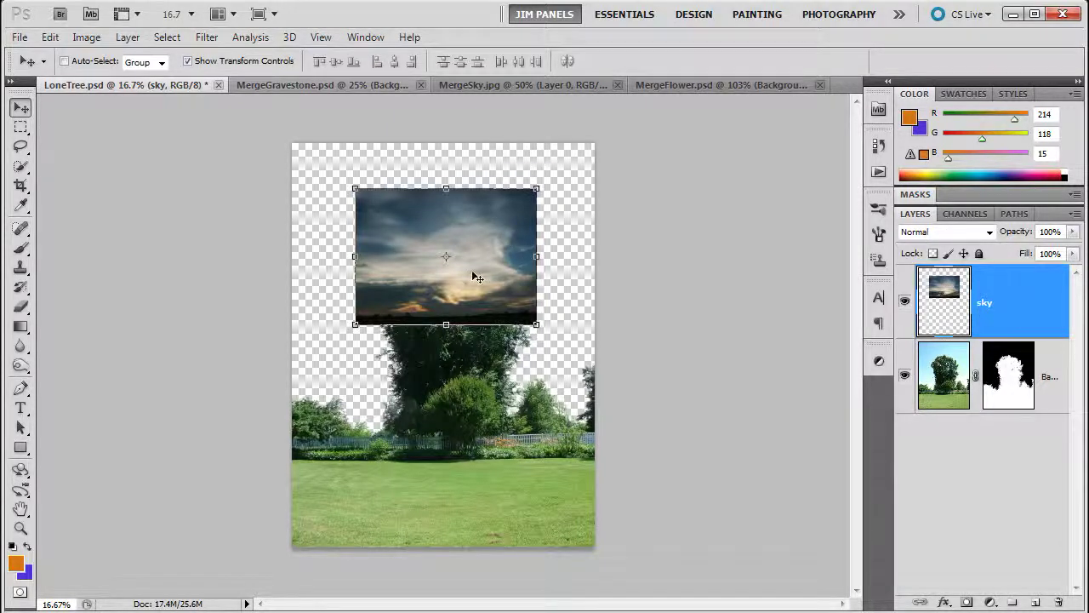
left_click_drag(536, 324, 527, 508)
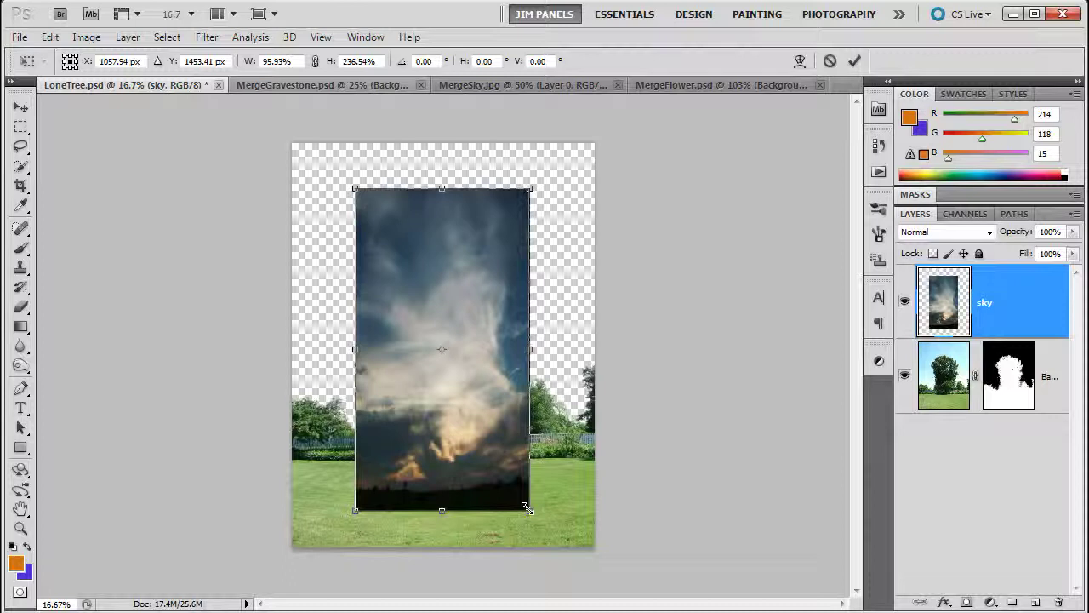
left_click_drag(527, 508, 554, 419)
key("Escape")
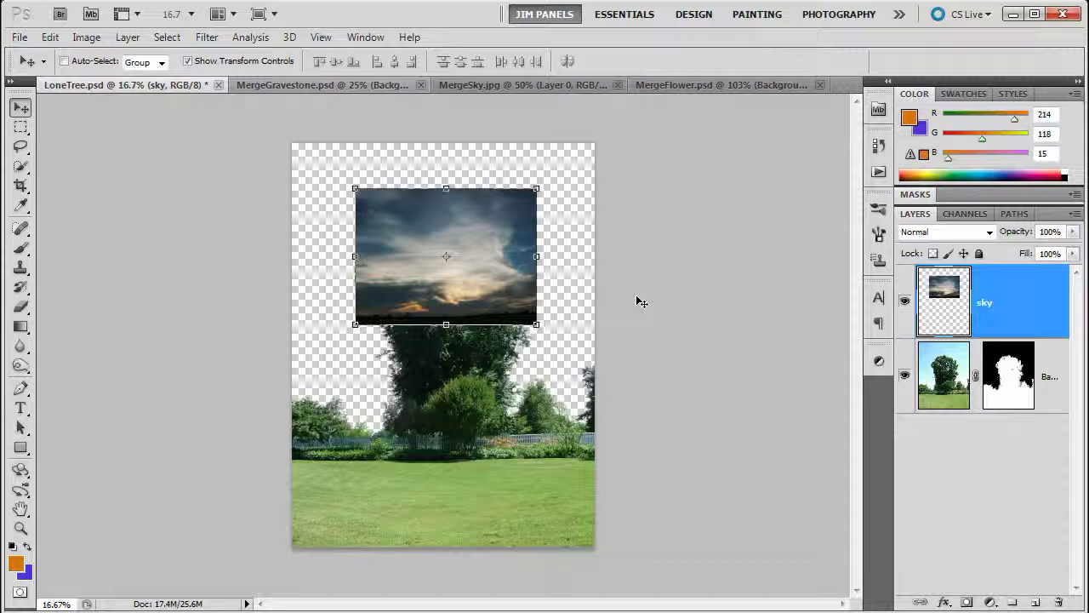
left_click_drag(536, 324, 794, 409)
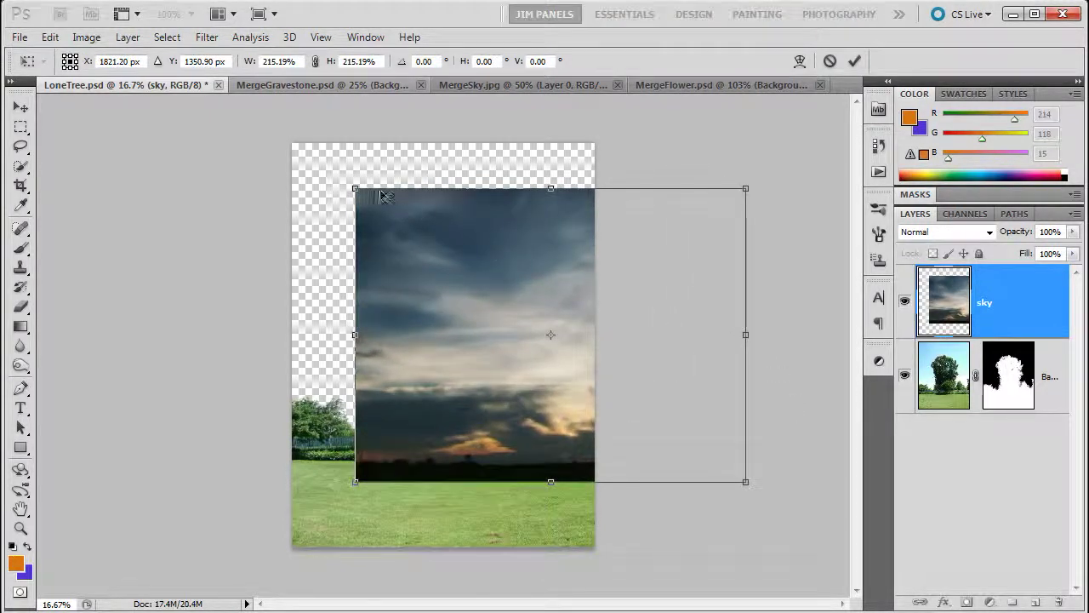
left_click_drag(455, 257, 369, 211)
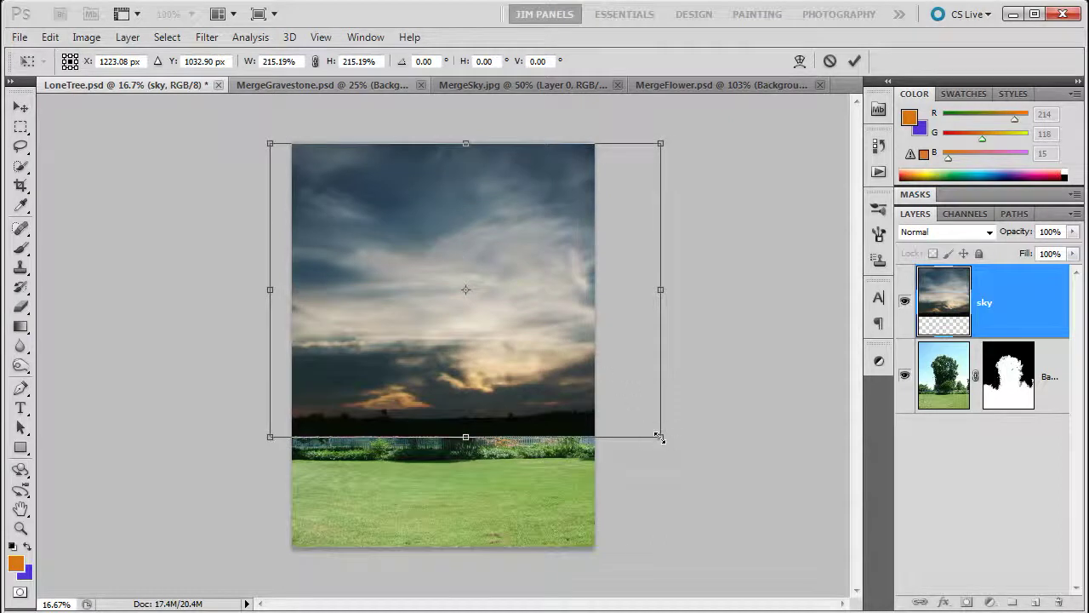
left_click_drag(659, 437, 719, 479)
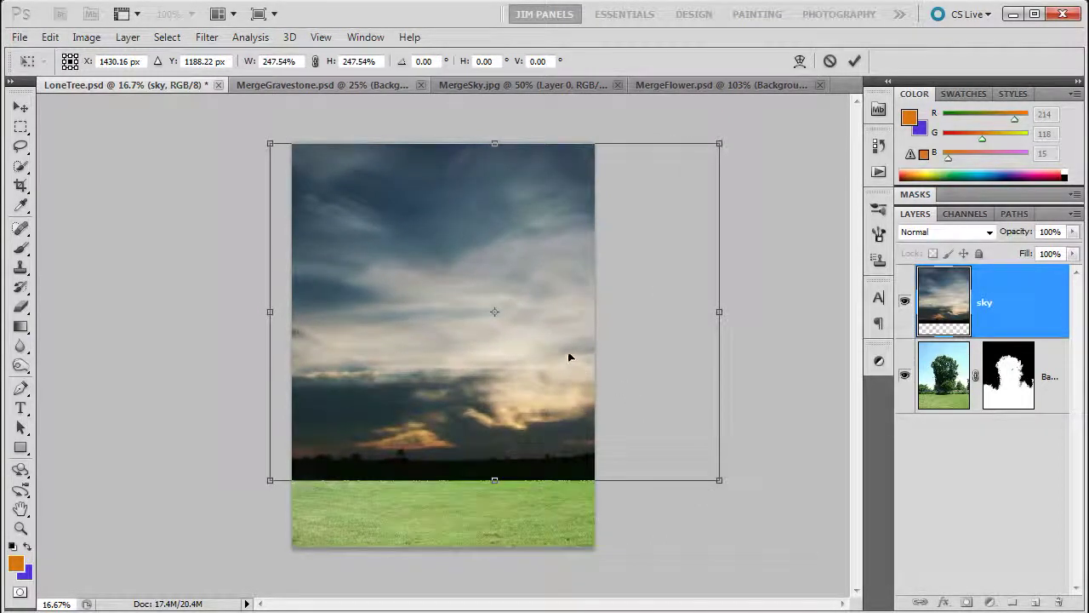
left_click_drag(540, 343, 485, 346)
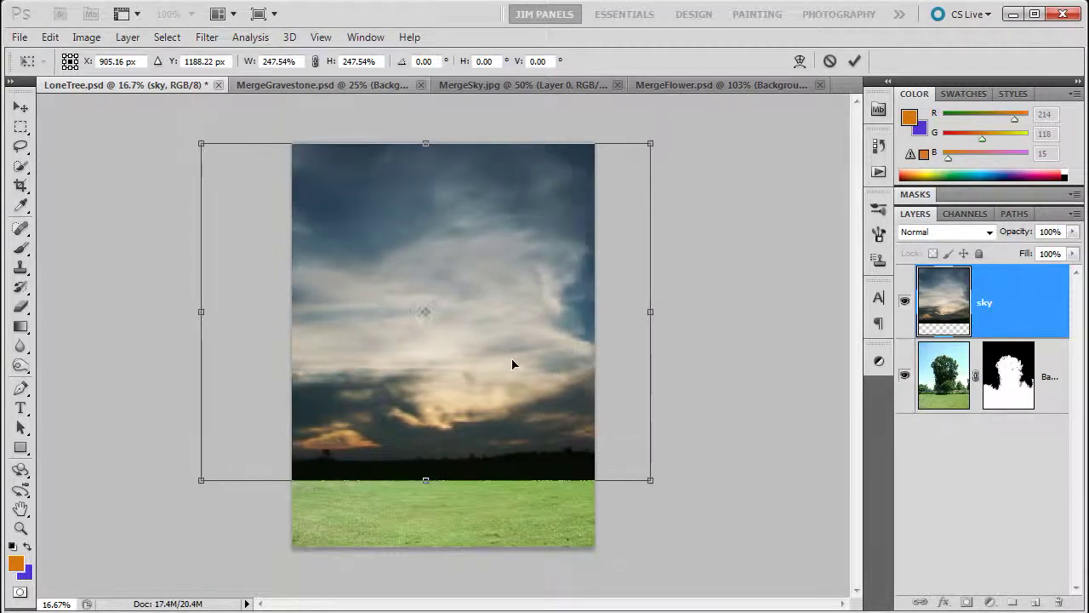
left_click_drag(578, 387, 630, 389)
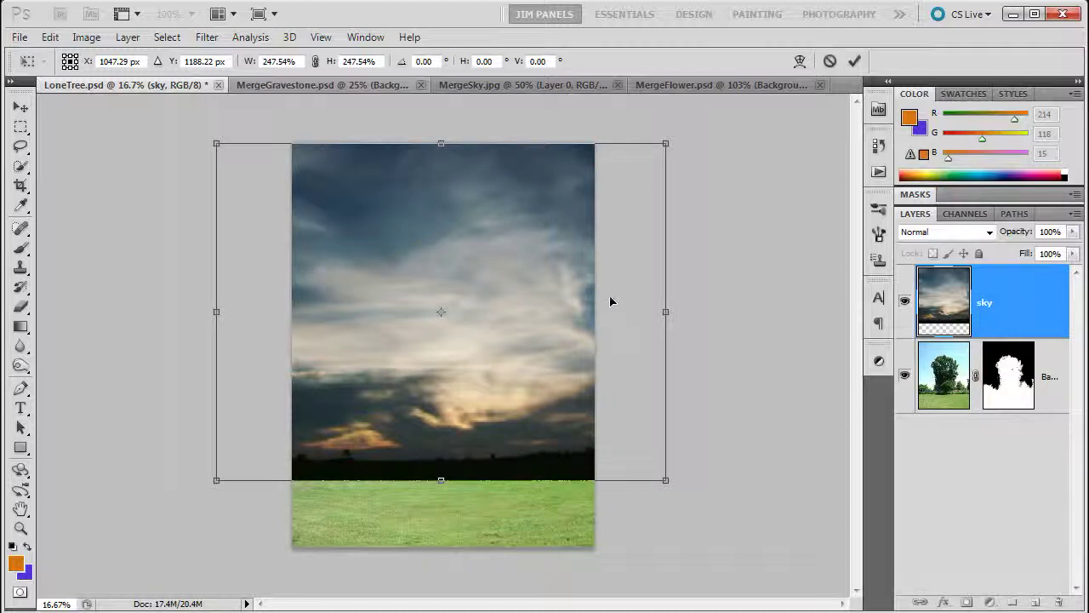
- Cancel the 247.54% enlargement, turn off Show Transform Controls, and start Free Transform (Ctrl+T)
key("Escape")
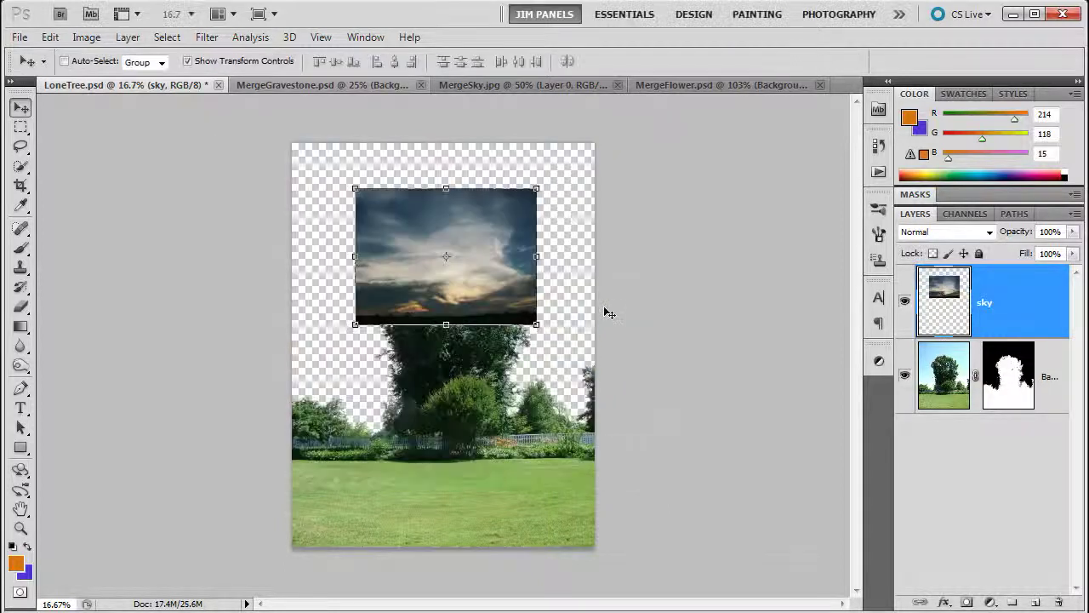
left_click(189, 62)
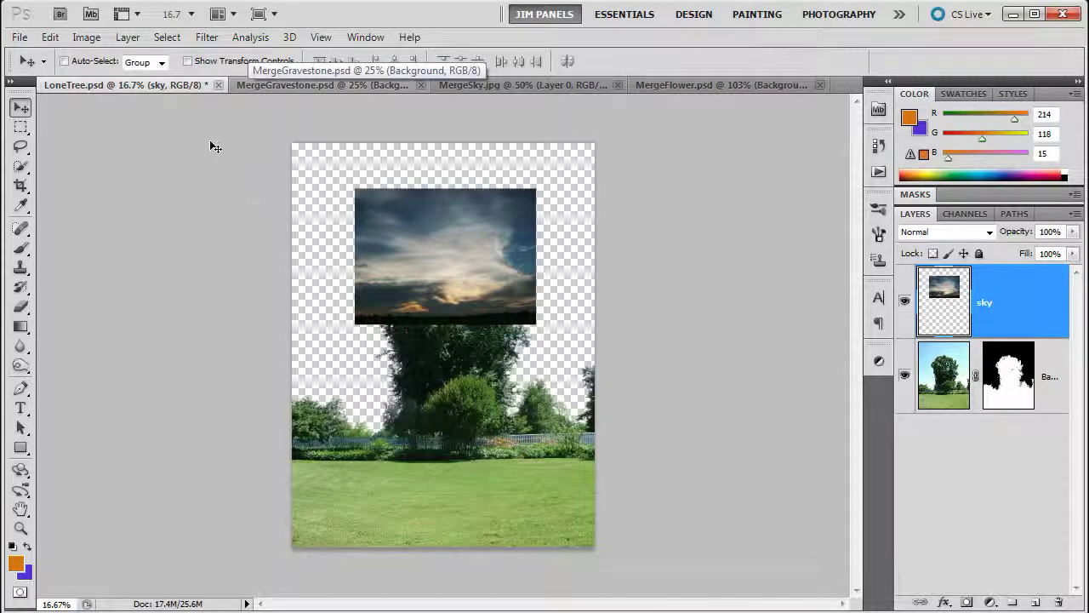
key("ctrl+t")
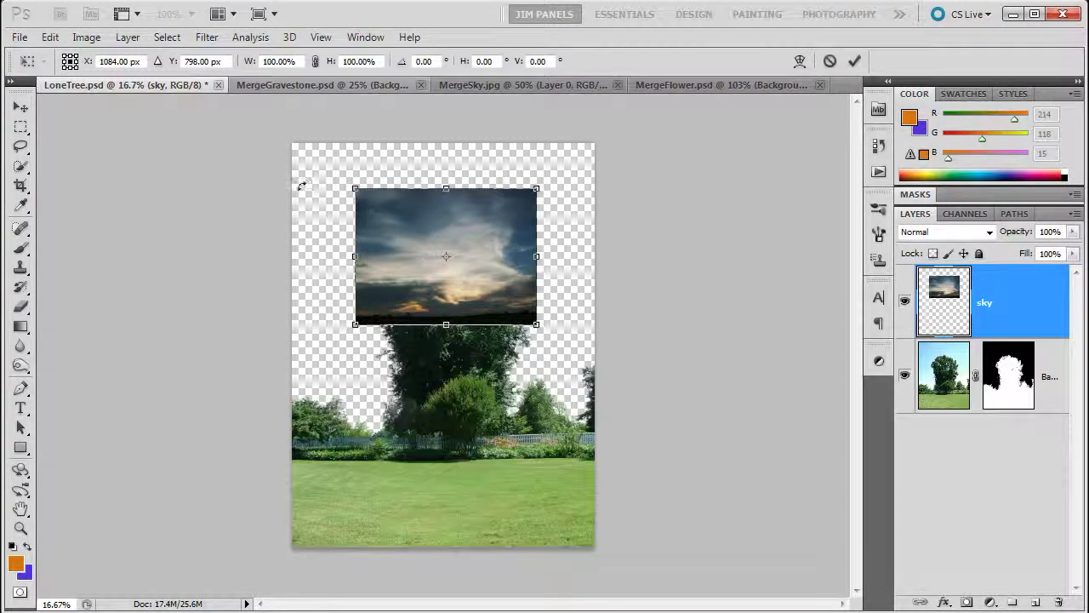
- Trial an unlinked transform with X 50 px and width 50%, drag it, then cancel
left_click(314, 61)
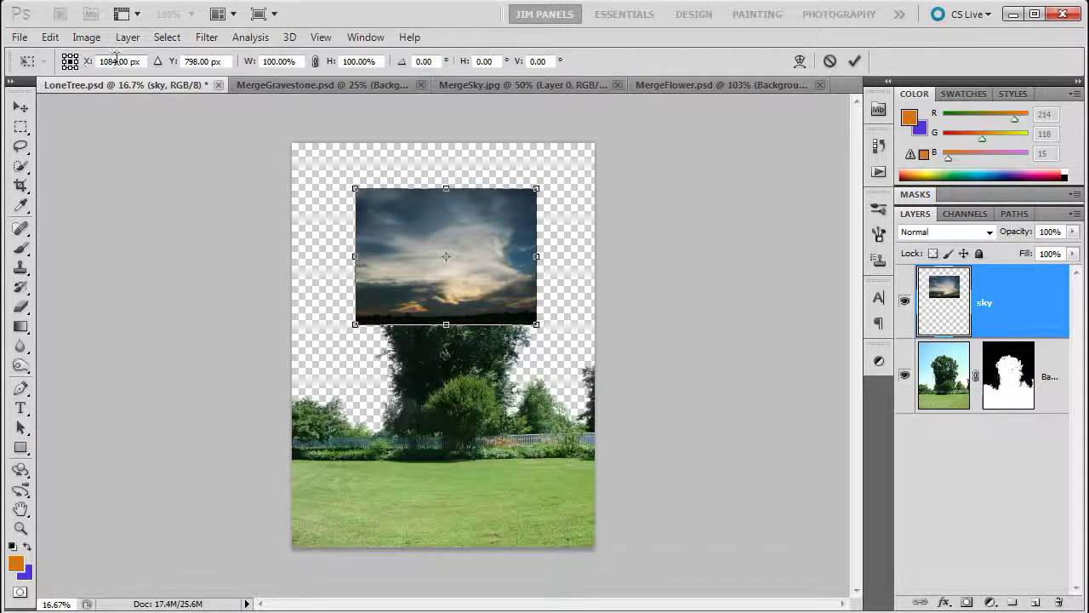
double_click(115, 58)
type("50")
key("Return")
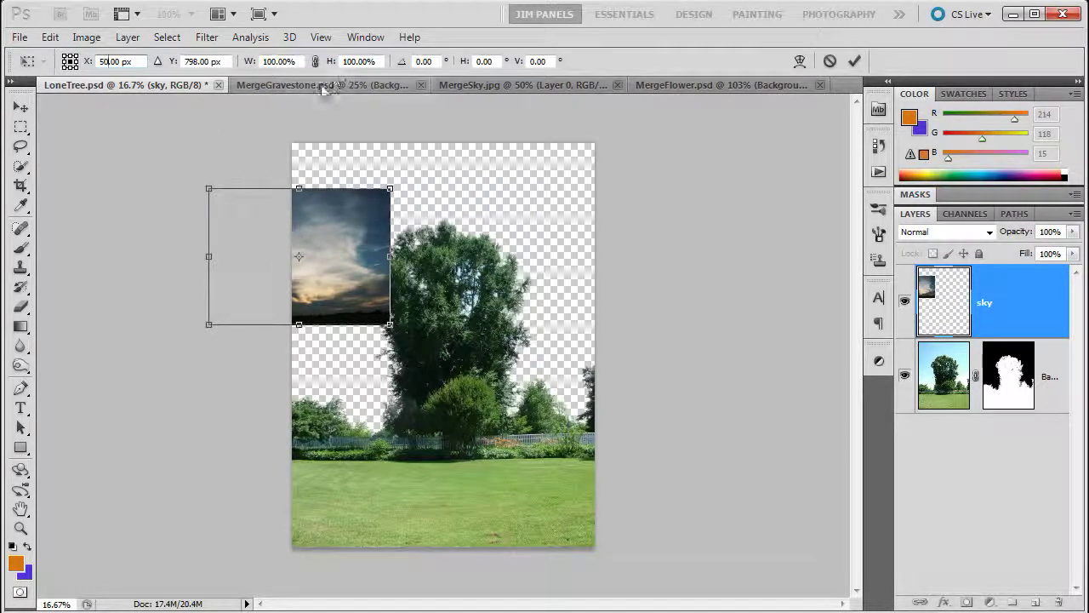
left_click(223, 62)
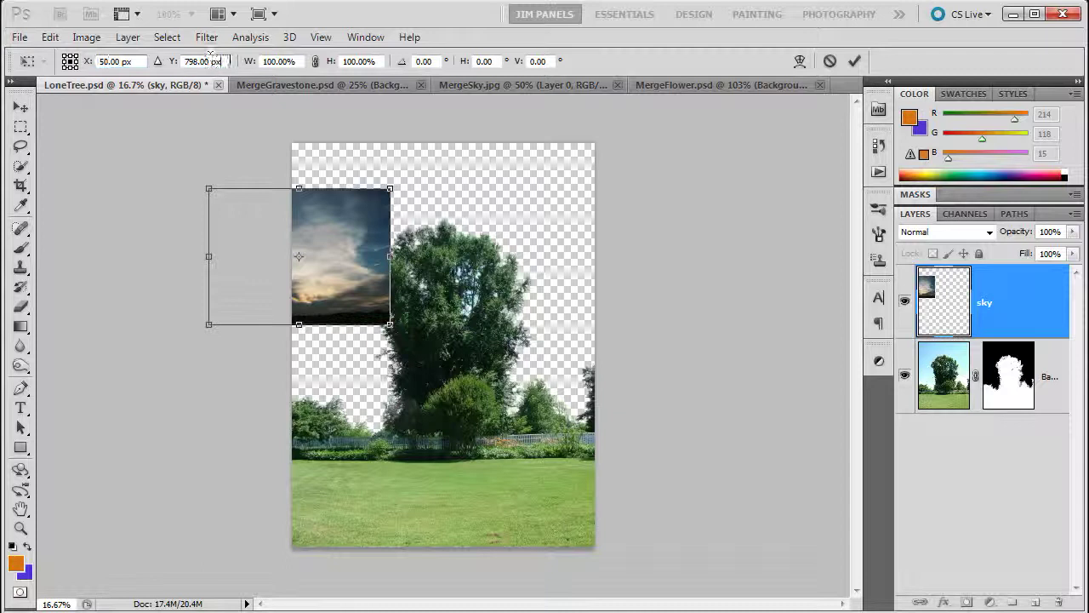
left_click(105, 62)
double_click(109, 62)
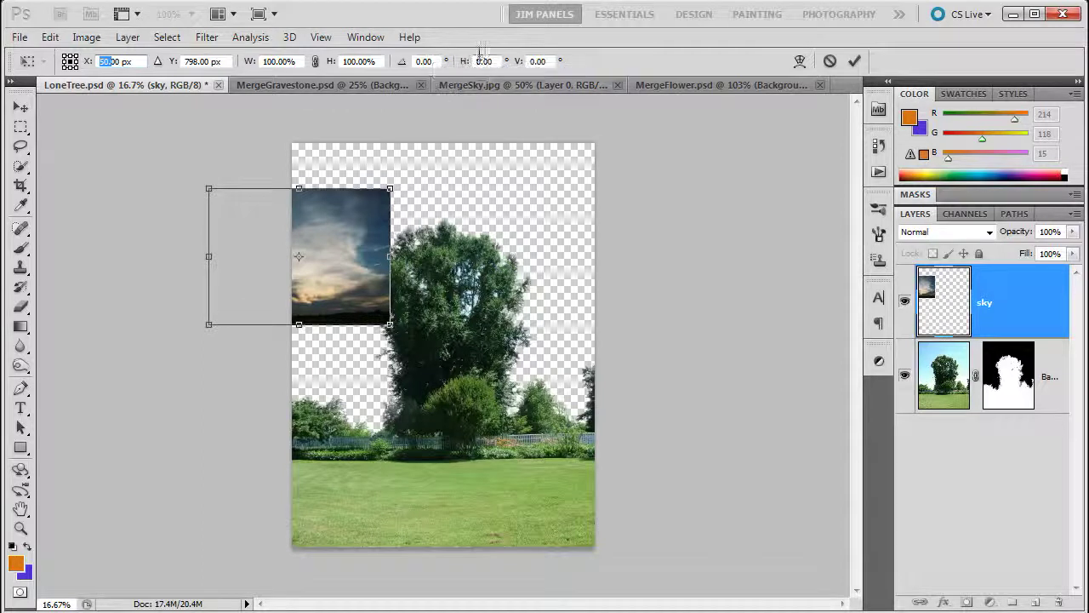
double_click(278, 61)
type("50")
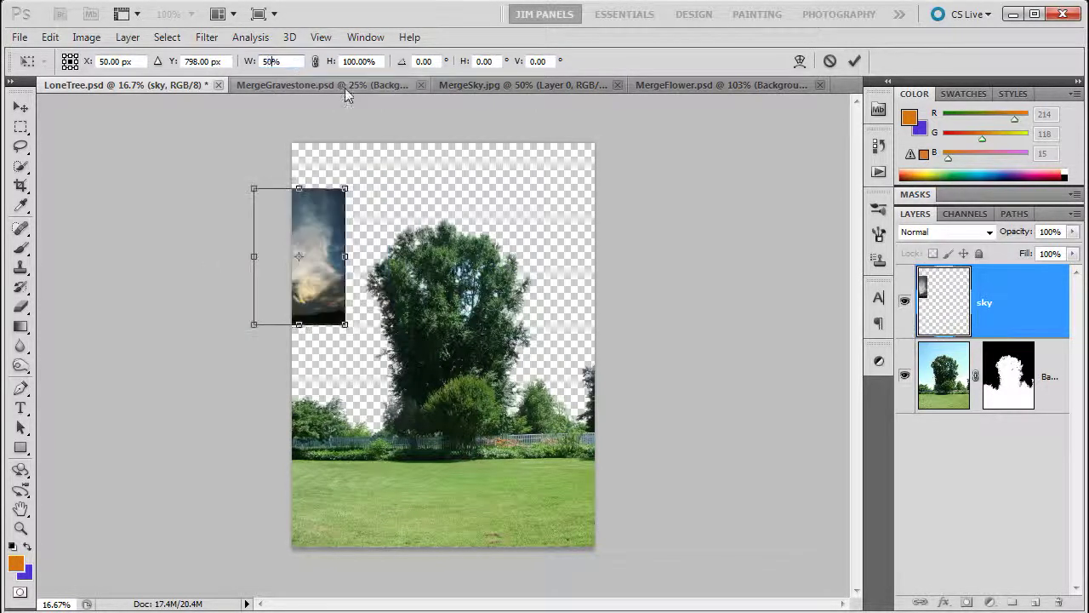
left_click_drag(322, 253, 418, 244)
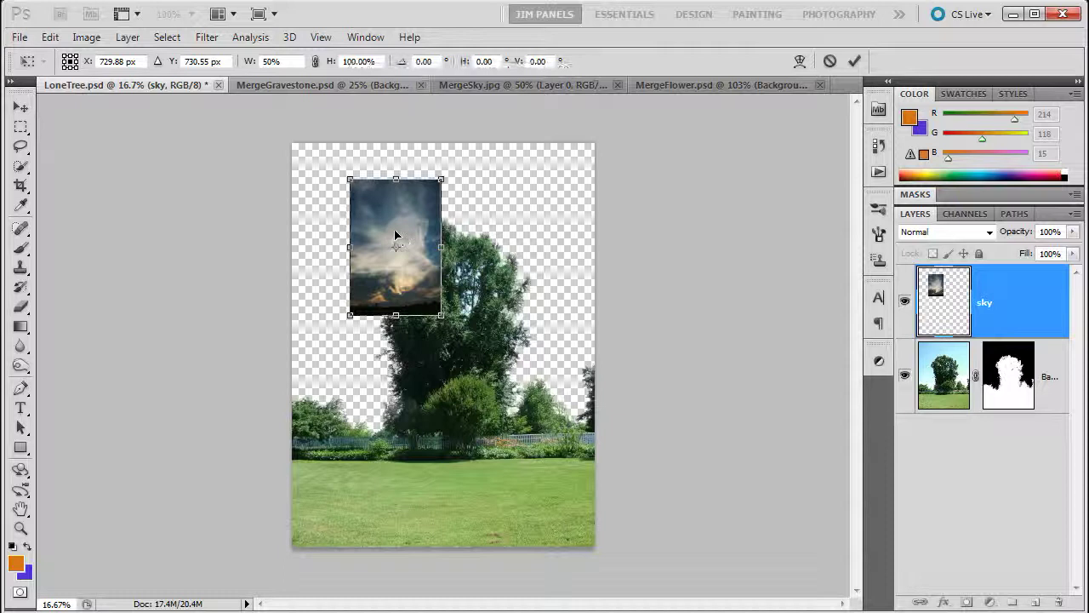
key("Escape")
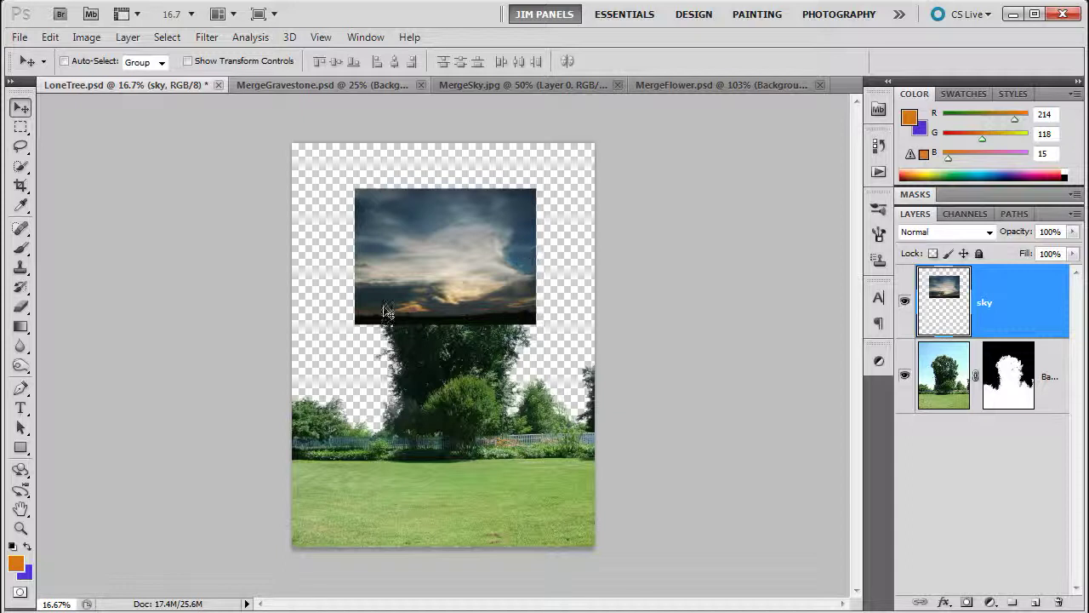
- Turn transform controls back on and drag a handle to shrink the sky slightly
left_click(188, 62)
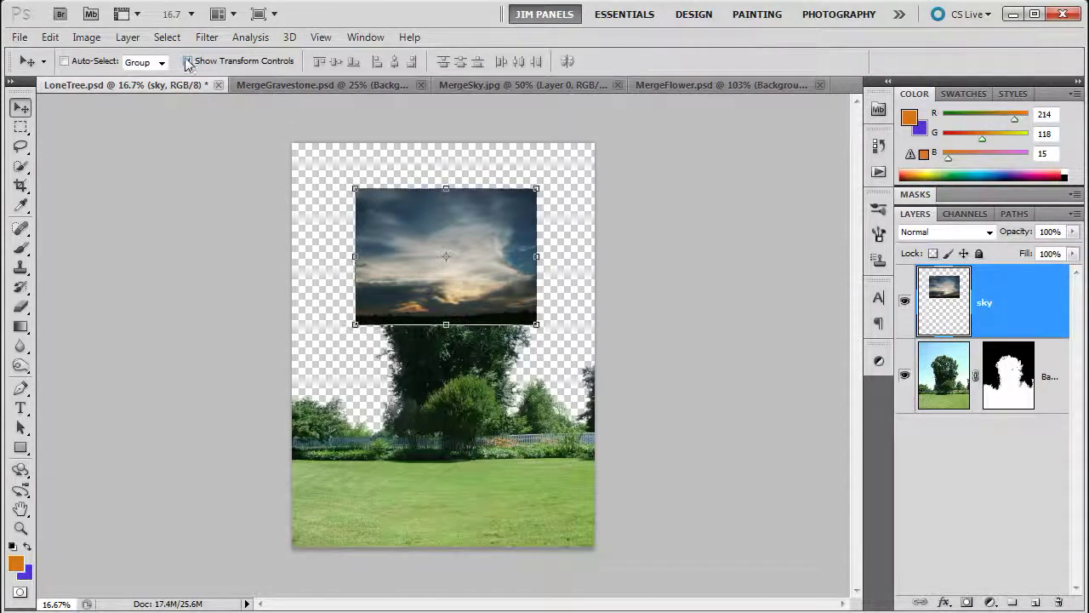
left_click(951, 375)
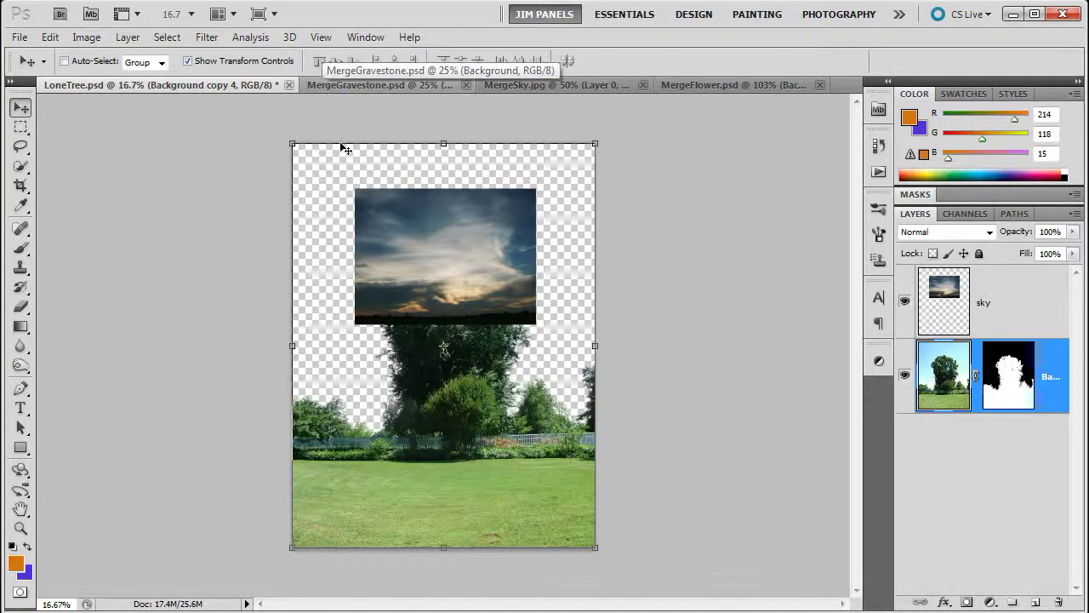
left_click(946, 307)
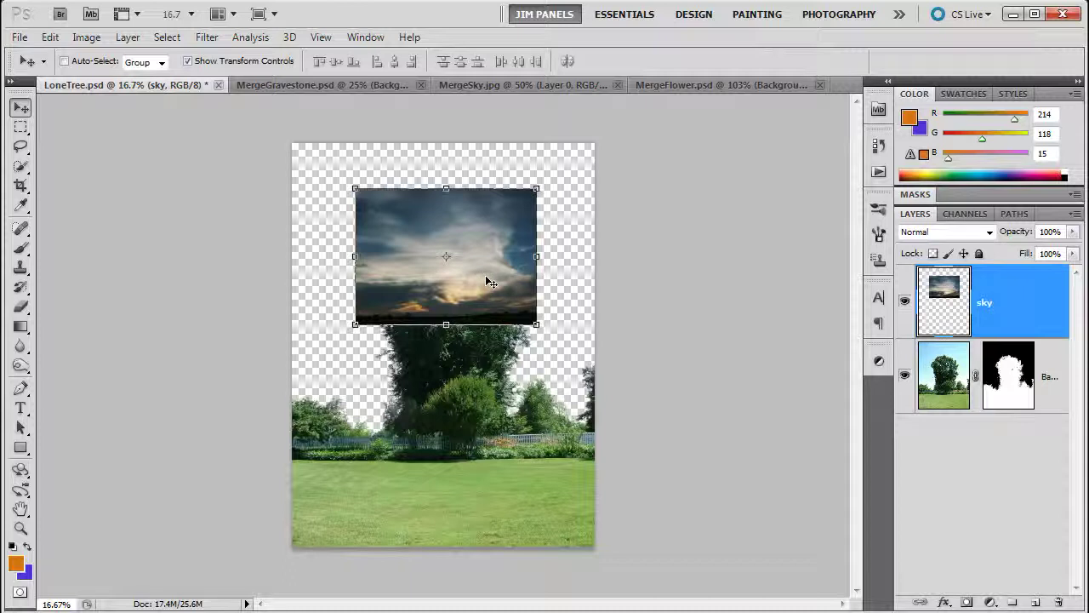
left_click_drag(537, 324, 520, 317)
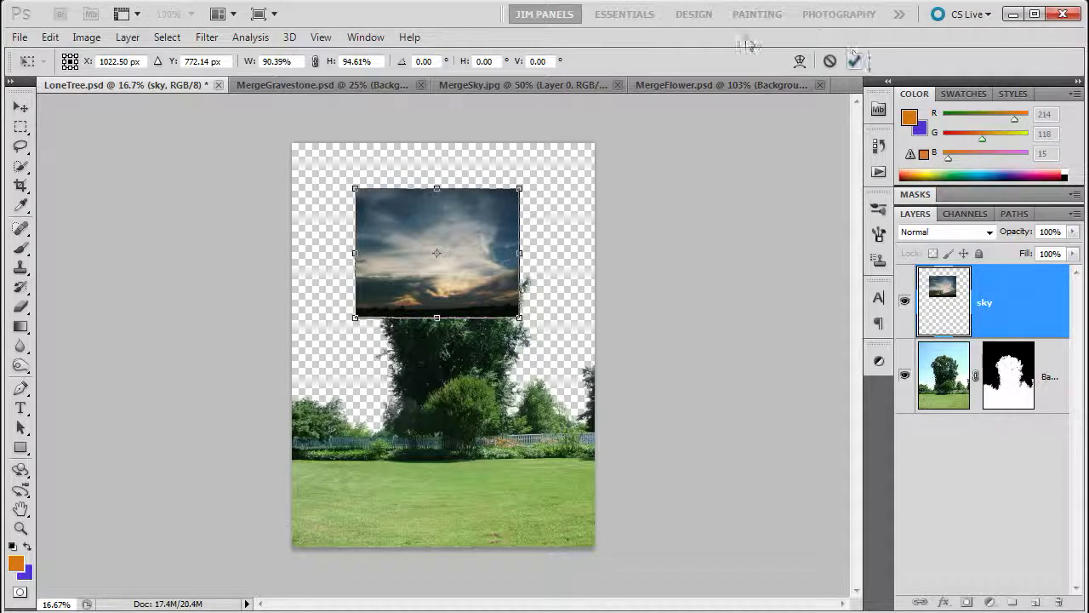
- Discard the pending 90.39% × 94.61% resize and turn off Show Transform Controls
left_click(246, 38)
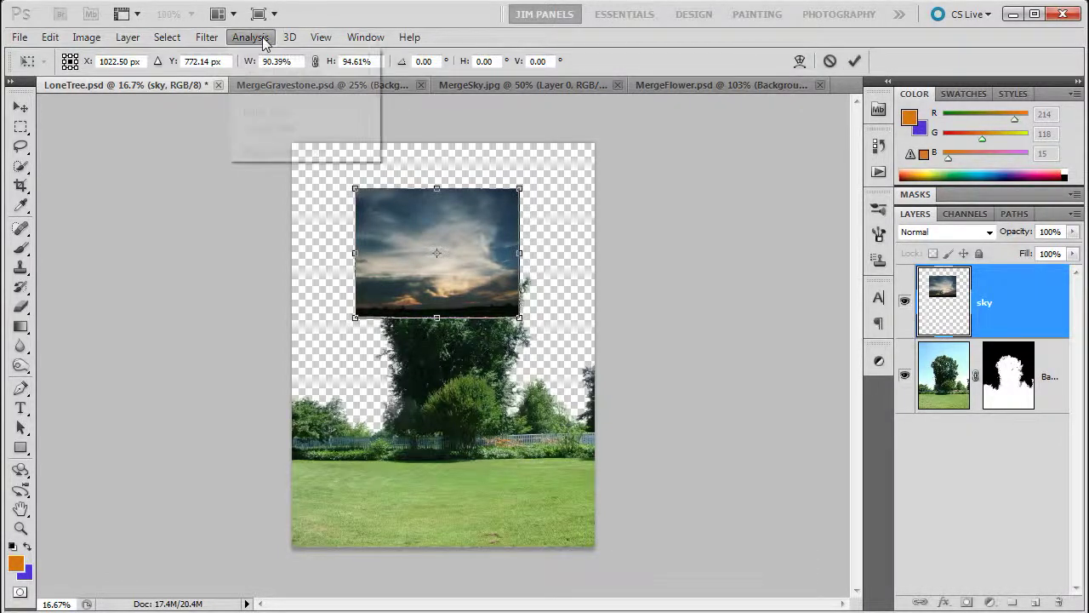
mouse_move(205, 38)
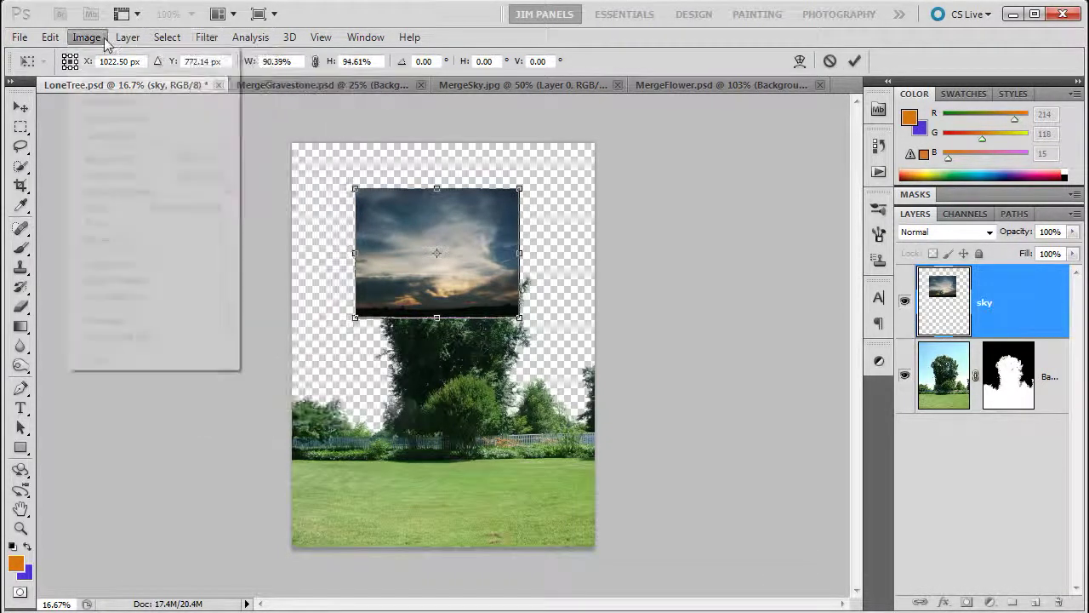
mouse_move(128, 38)
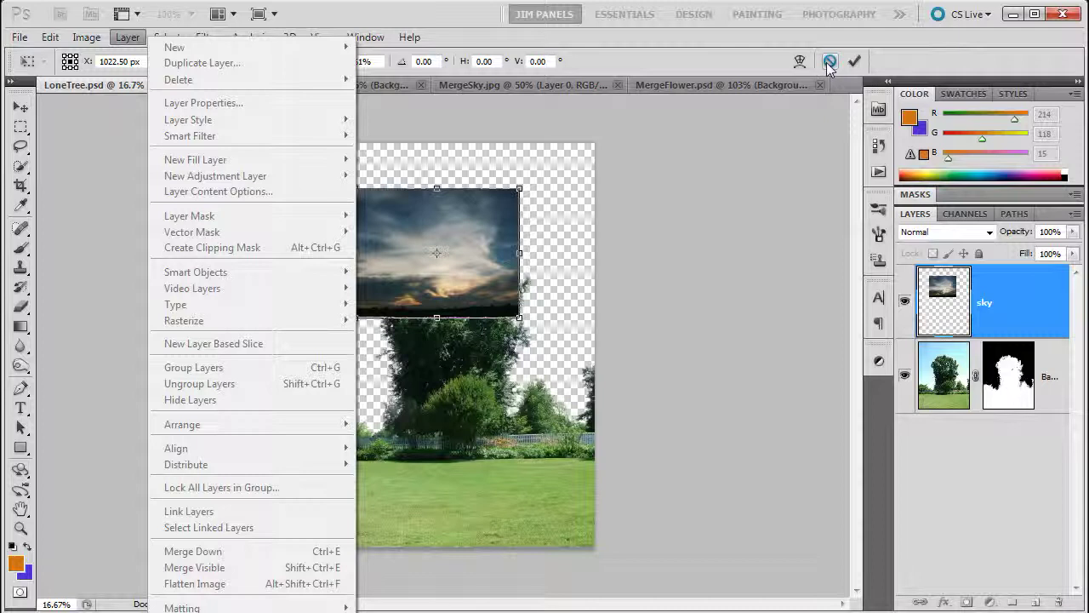
left_click(655, 46)
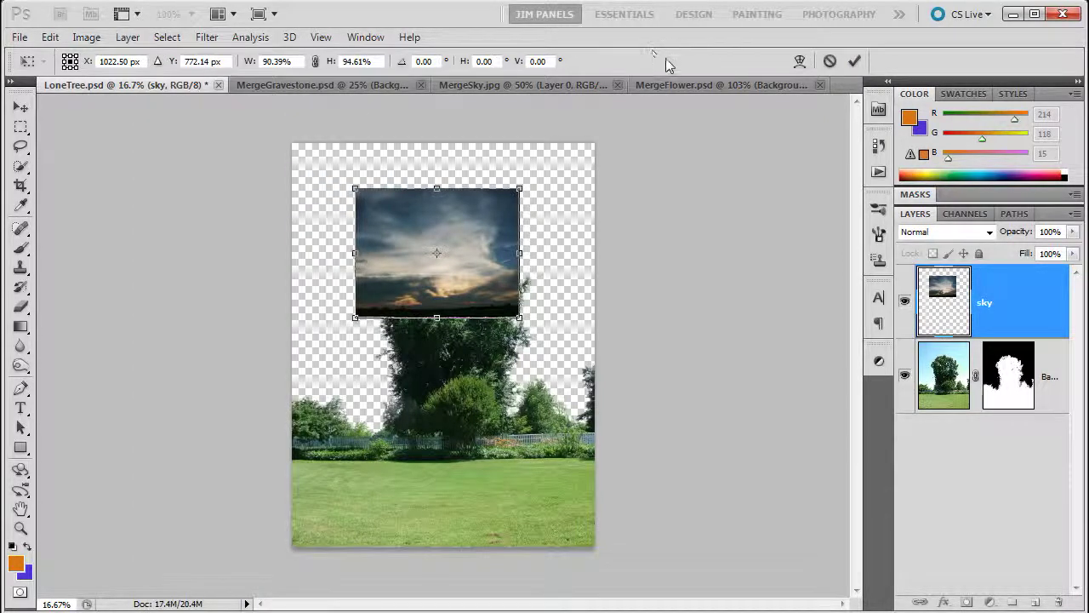
key("Escape")
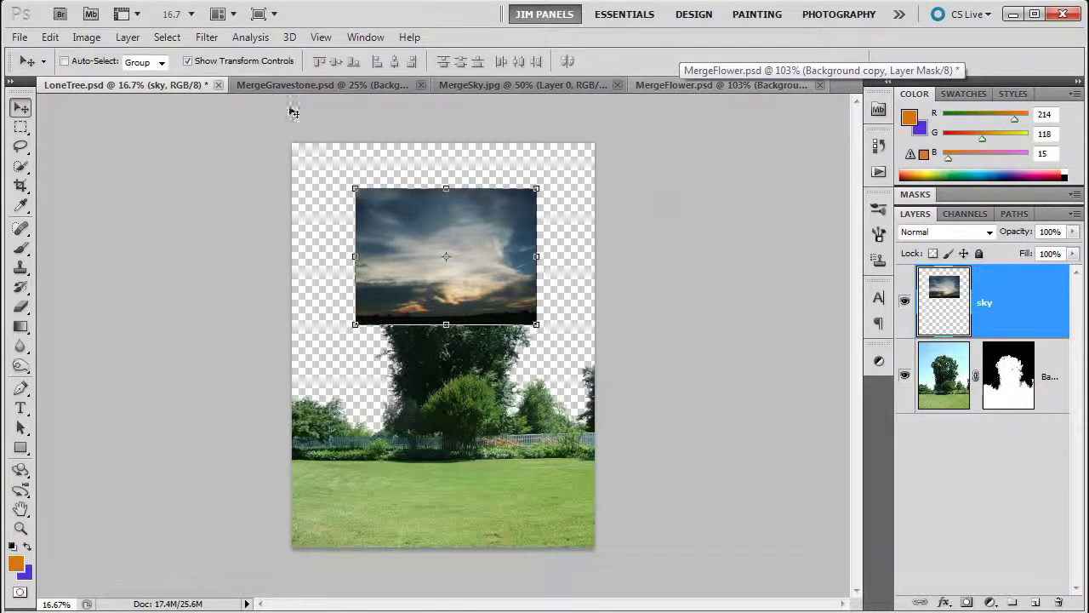
left_click(187, 61)
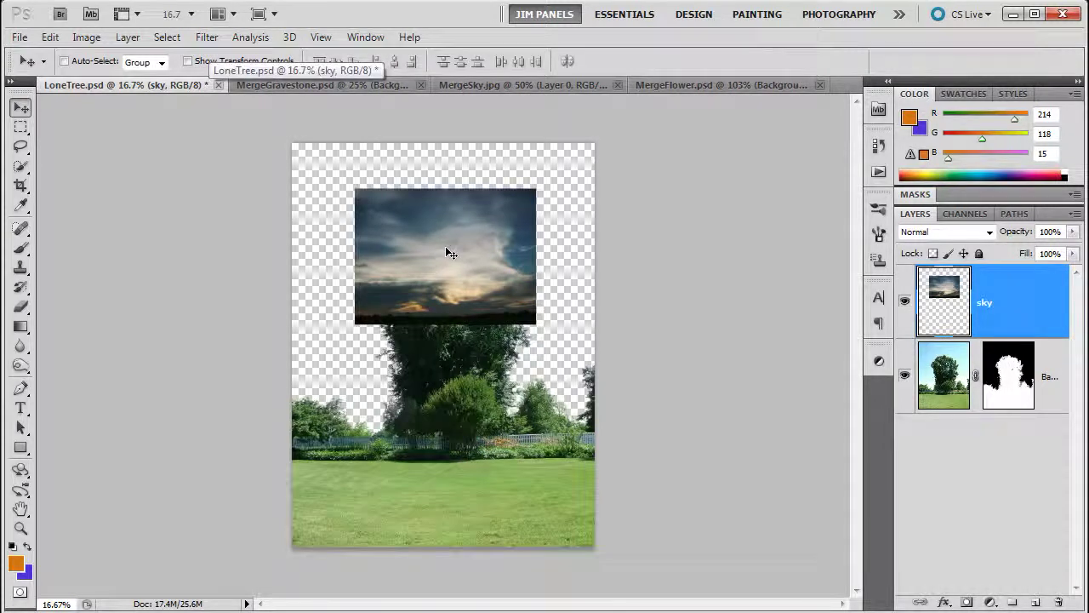
left_click(50, 36)
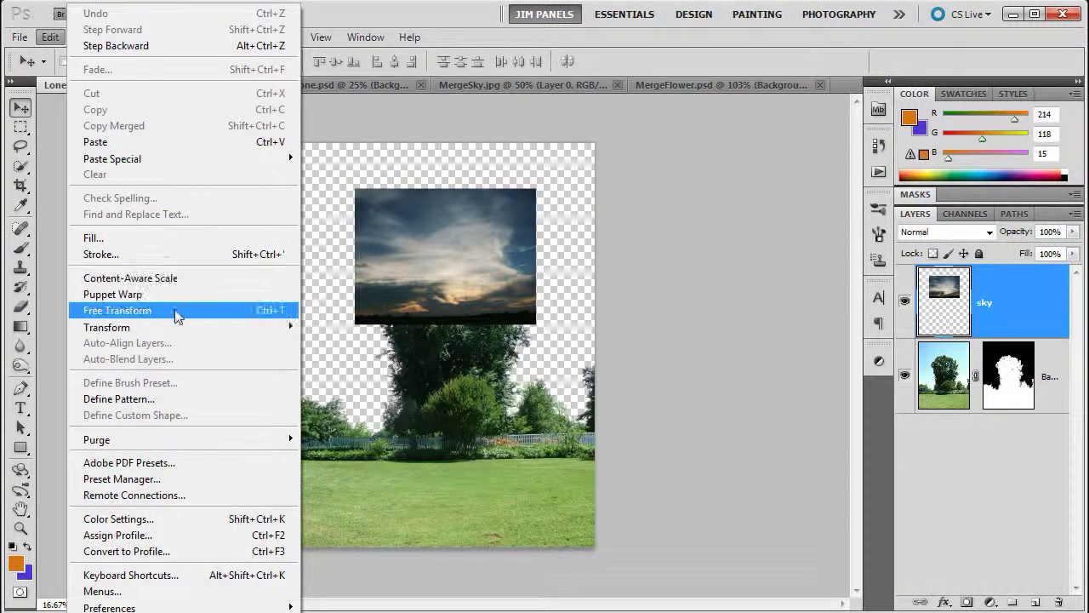
left_click(284, 311)
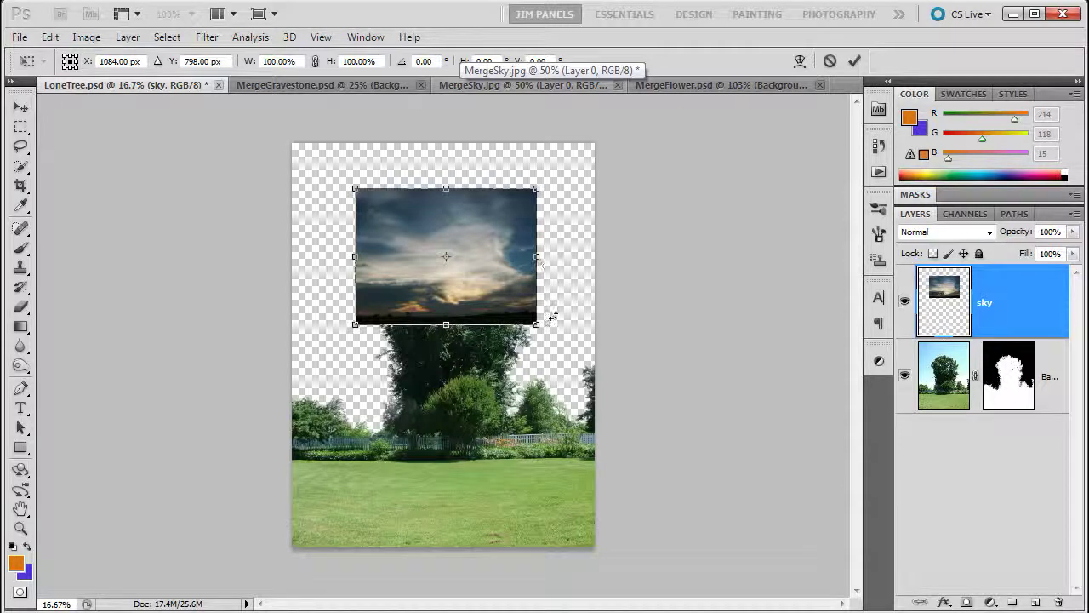
mouse_move(546, 342)
left_mouse_down()
mouse_move(561, 319)
mouse_move(553, 338)
left_mouse_up()
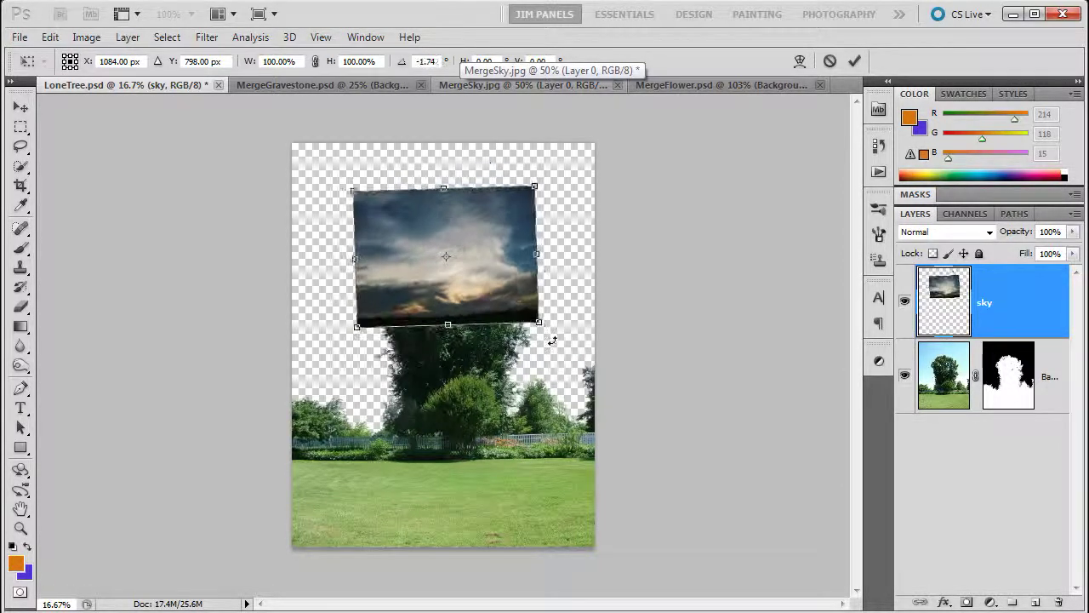
left_click_drag(443, 258, 349, 194)
left_click_drag(541, 318, 732, 442)
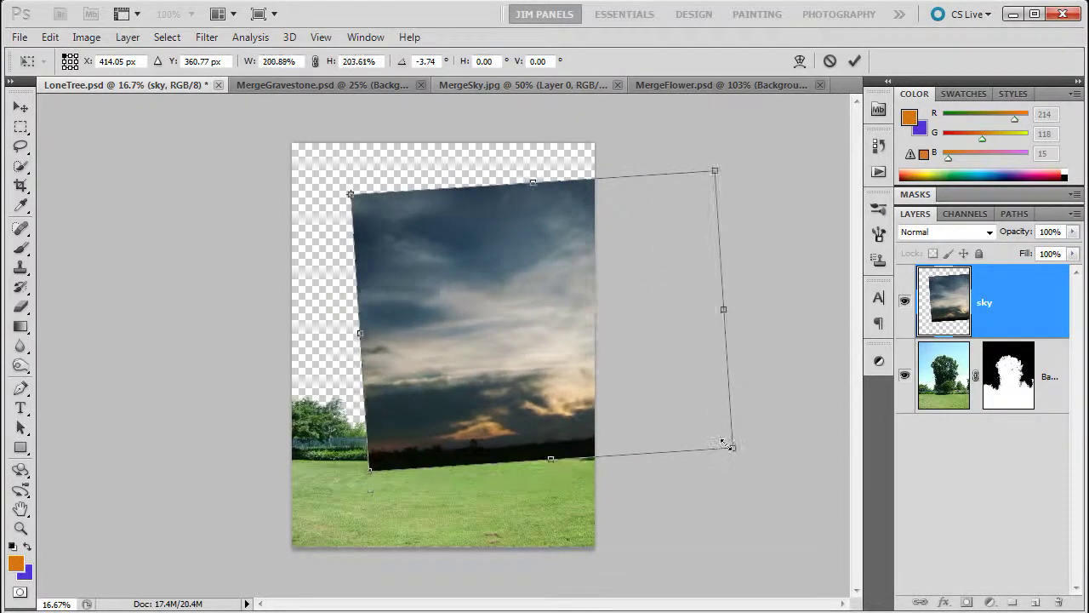
left_click_drag(552, 312, 468, 260)
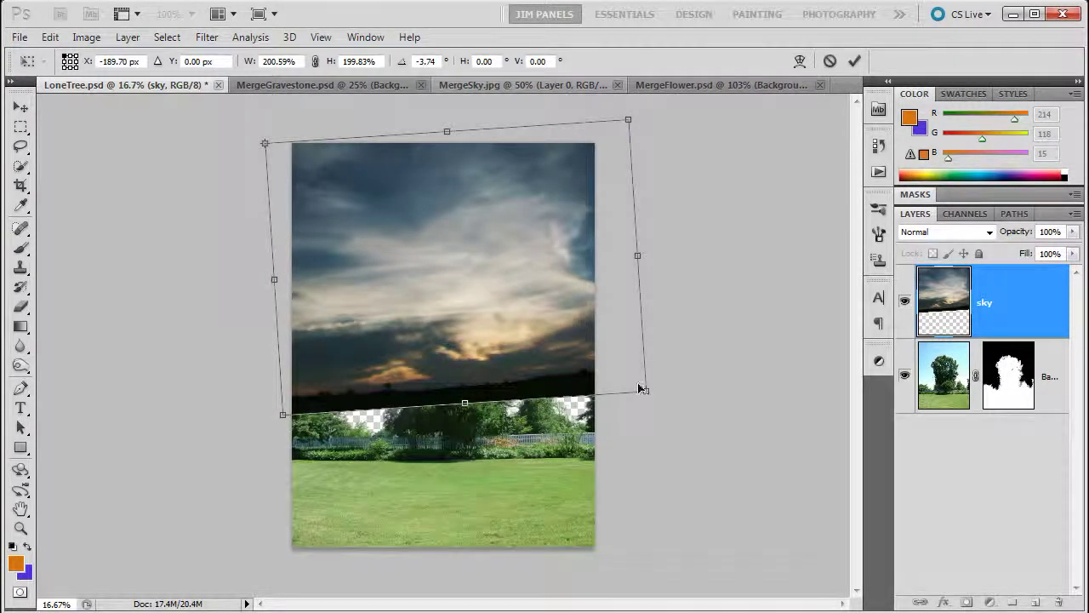
key("Escape")
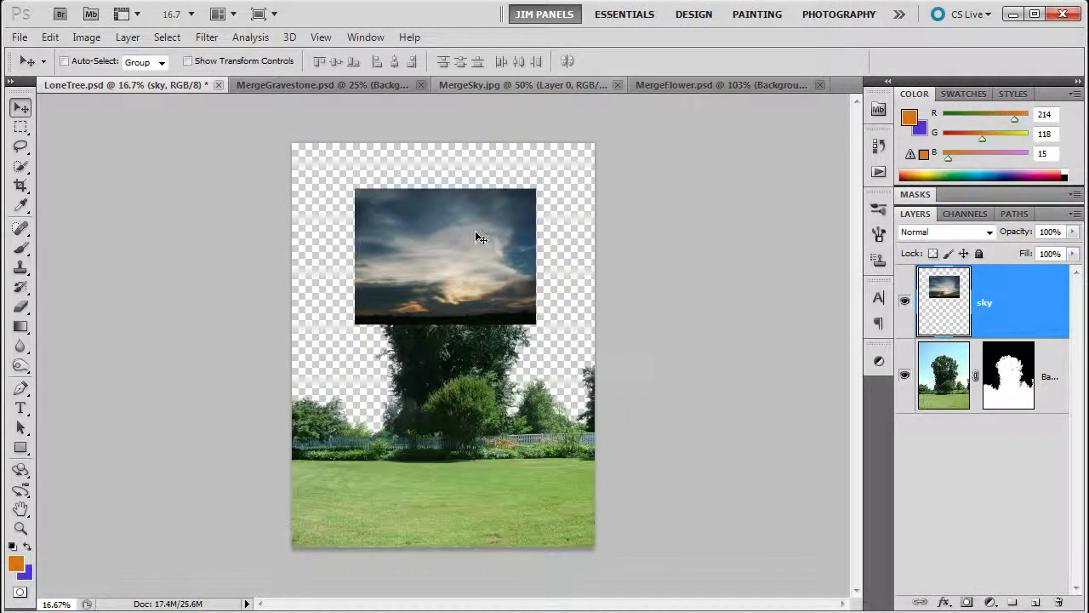
- Trial-enlarge the sky over the top of the canvas, rotate it to -30°, then cancel
key("ctrl+t")
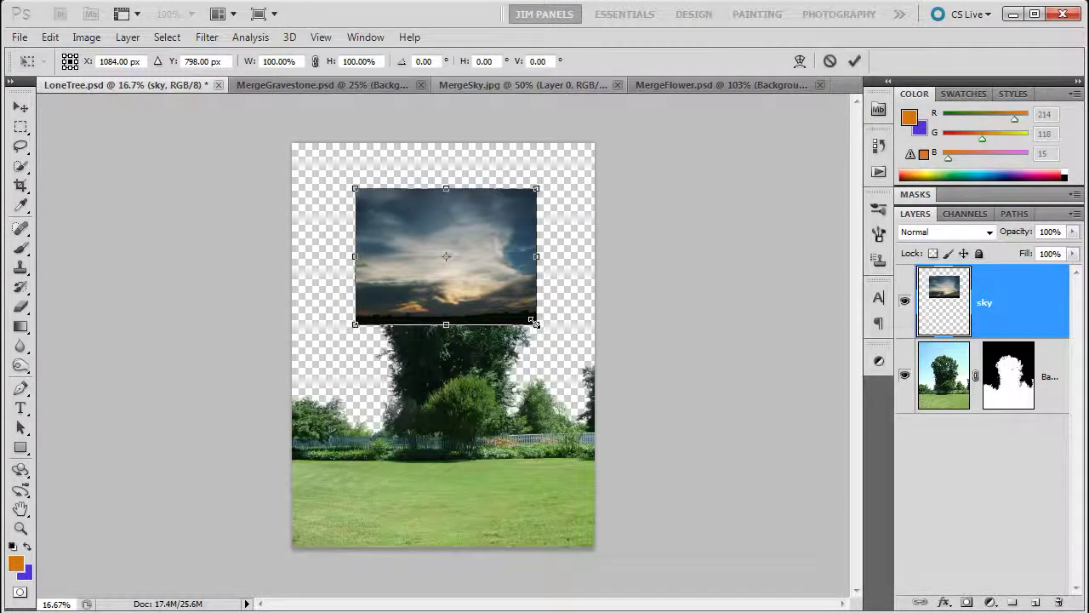
left_click_drag(535, 323, 583, 361)
left_click_drag(355, 188, 286, 136)
left_click_drag(586, 361, 681, 312)
left_click_drag(694, 265, 598, 382)
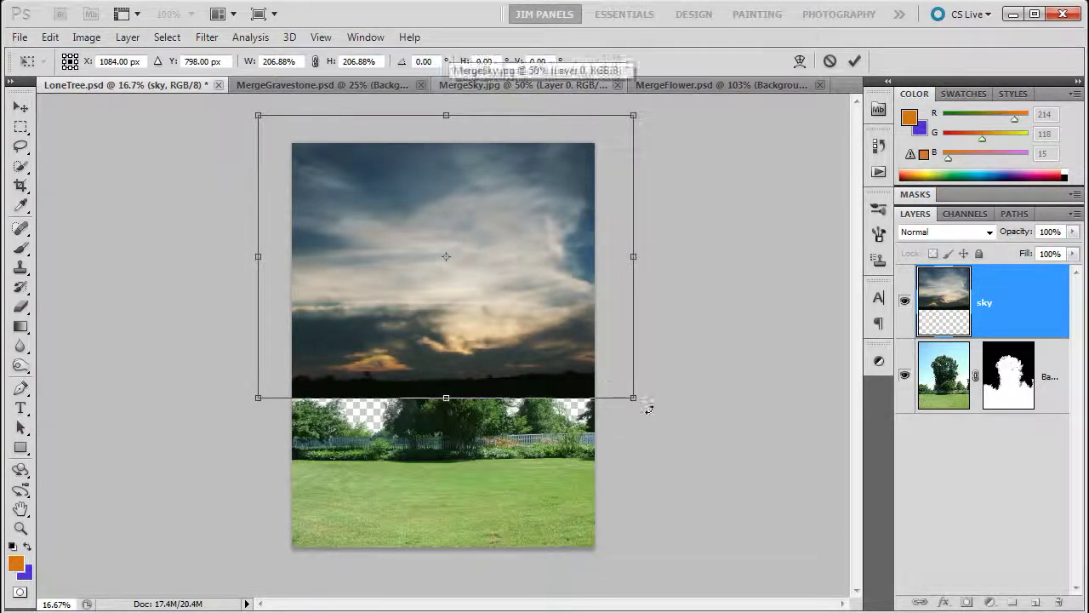
left_click_drag(650, 403, 685, 298)
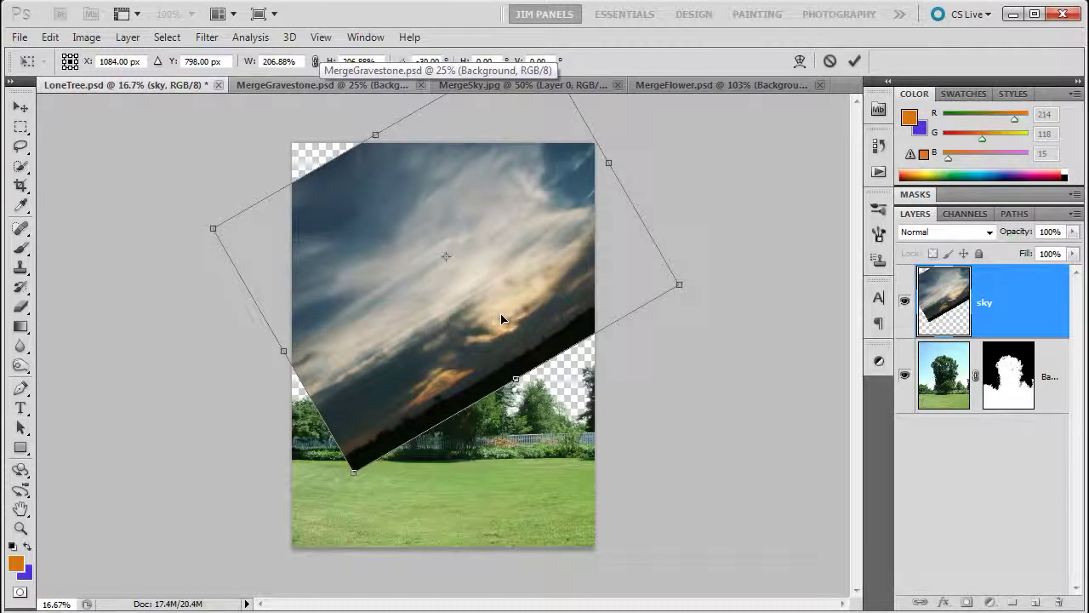
key("Escape")
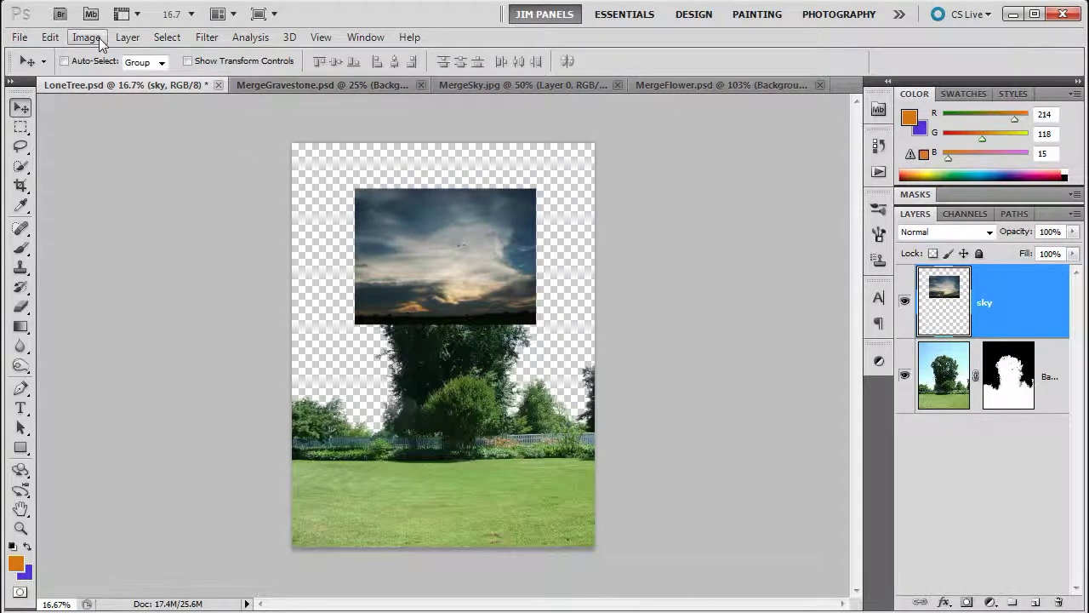
- Skew the sky by dragging its corner and edge handles, then cancel to keep it rectangular
left_click(51, 38)
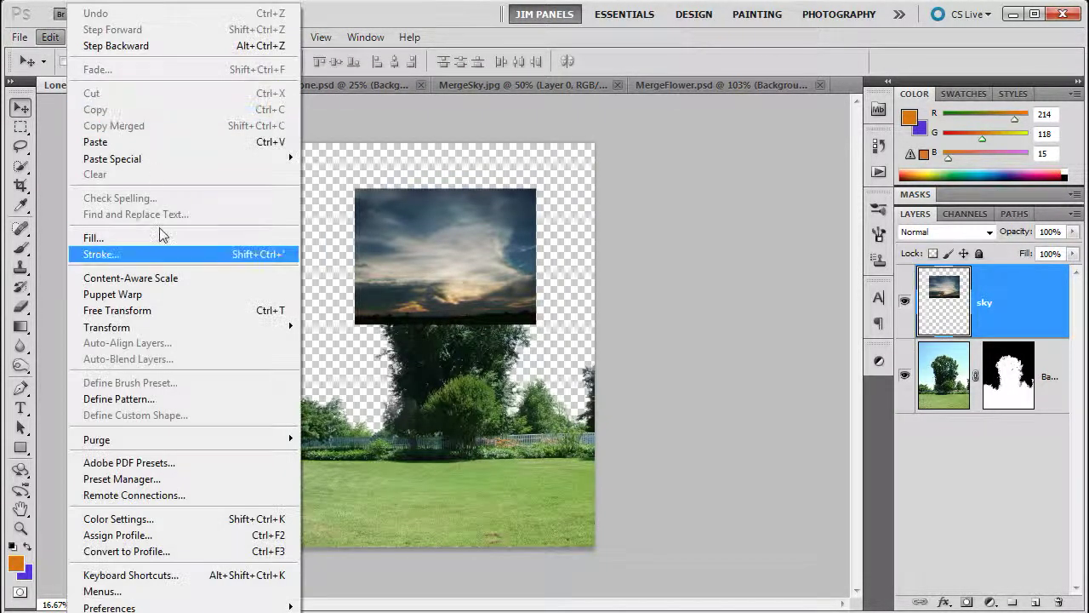
mouse_move(176, 325)
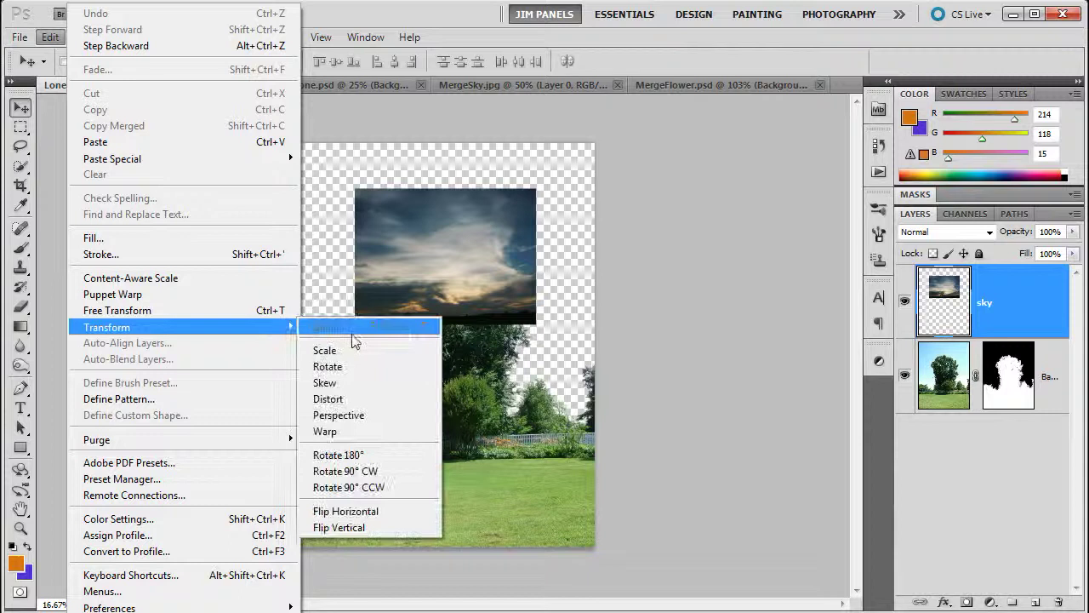
left_click(337, 390)
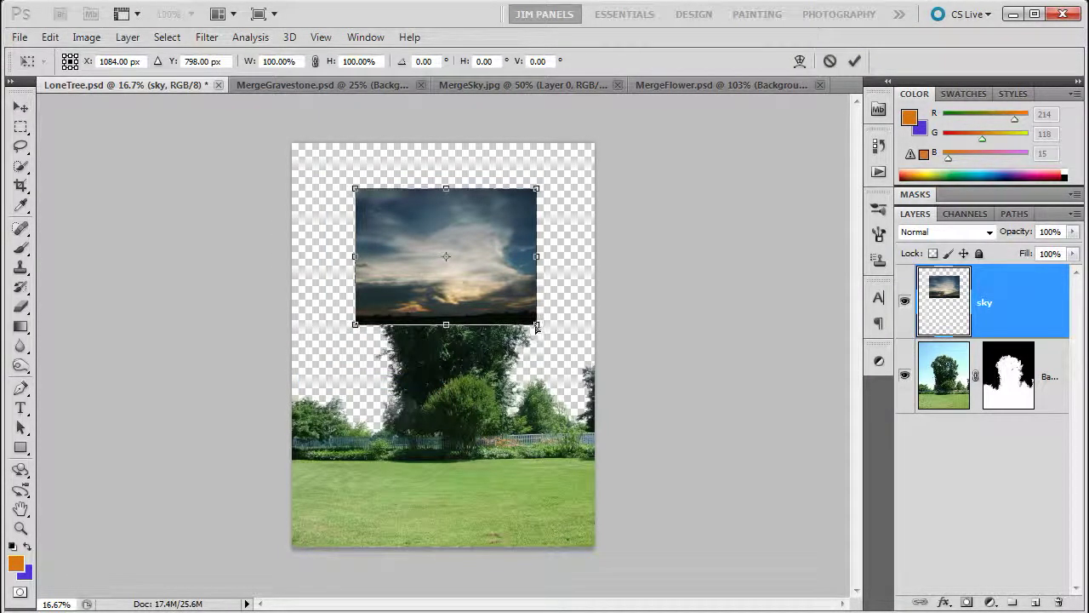
left_click_drag(537, 326, 536, 407)
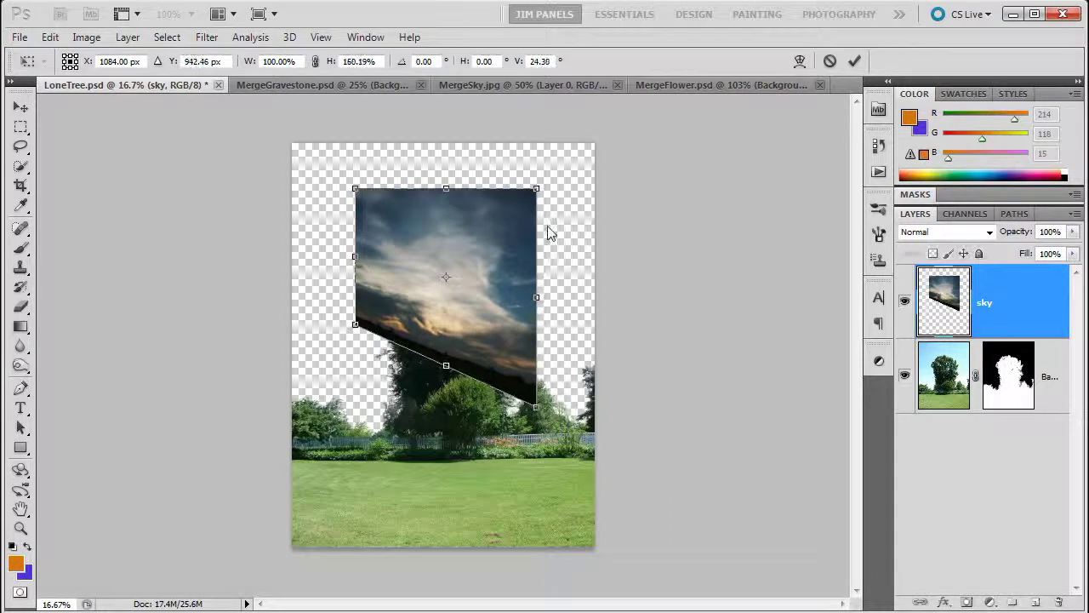
left_click_drag(536, 188, 536, 142)
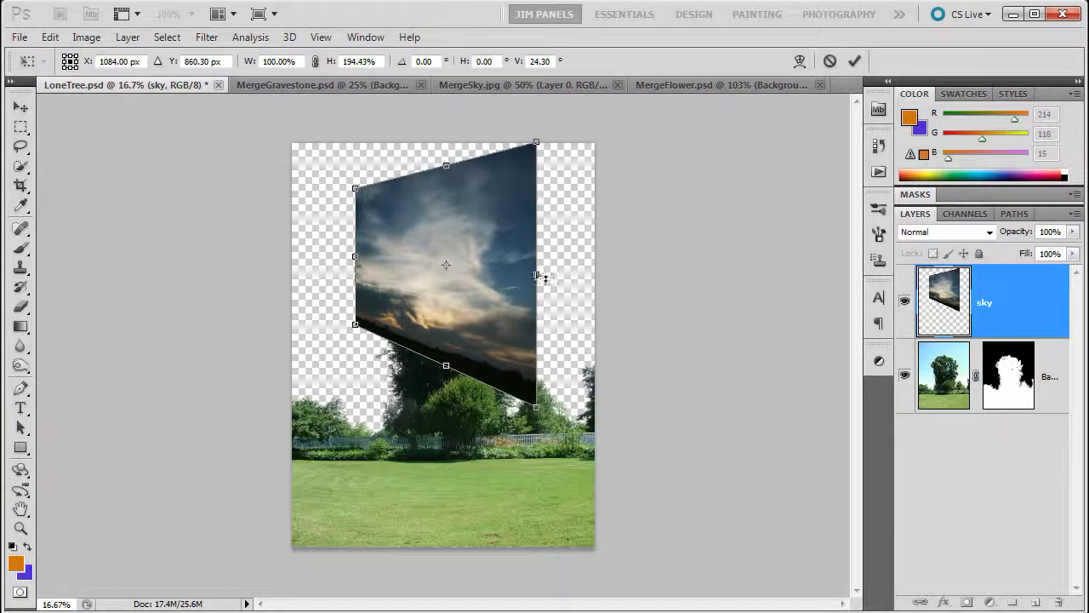
left_click_drag(538, 277, 534, 341)
left_click_drag(446, 201, 380, 191)
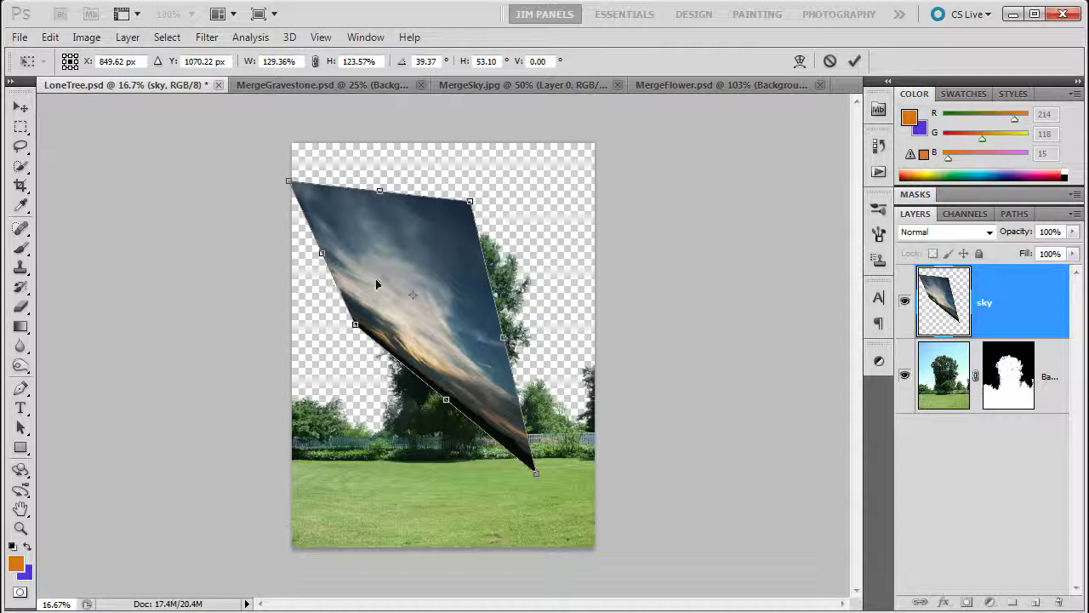
left_click(830, 61)
left_click(50, 37)
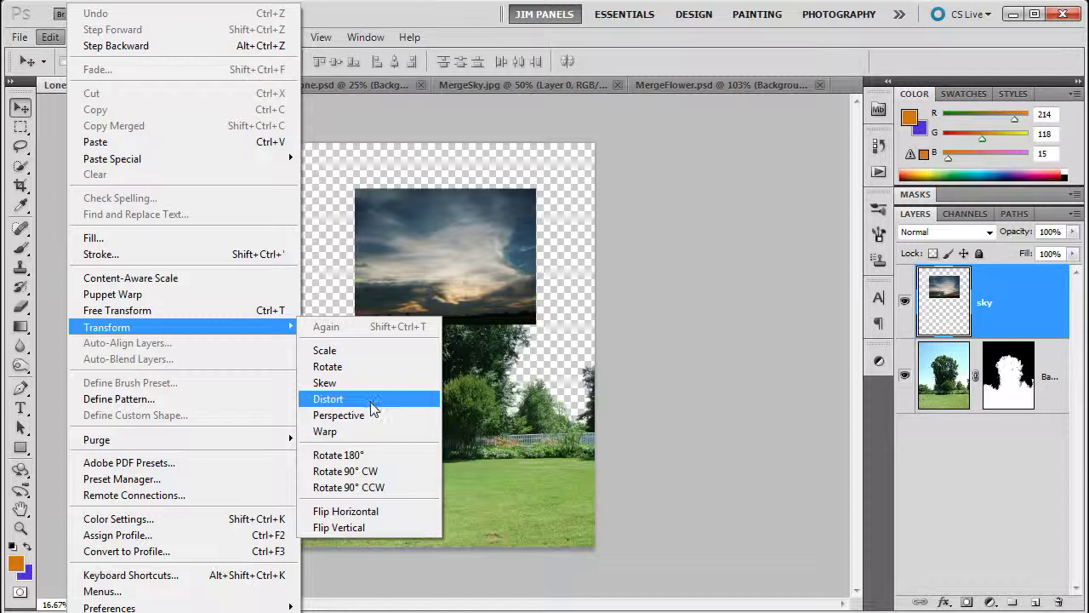
- Distort the sky by pulling all four corners to the canvas corners, then cancel
left_click(367, 409)
left_click_drag(537, 325, 595, 547)
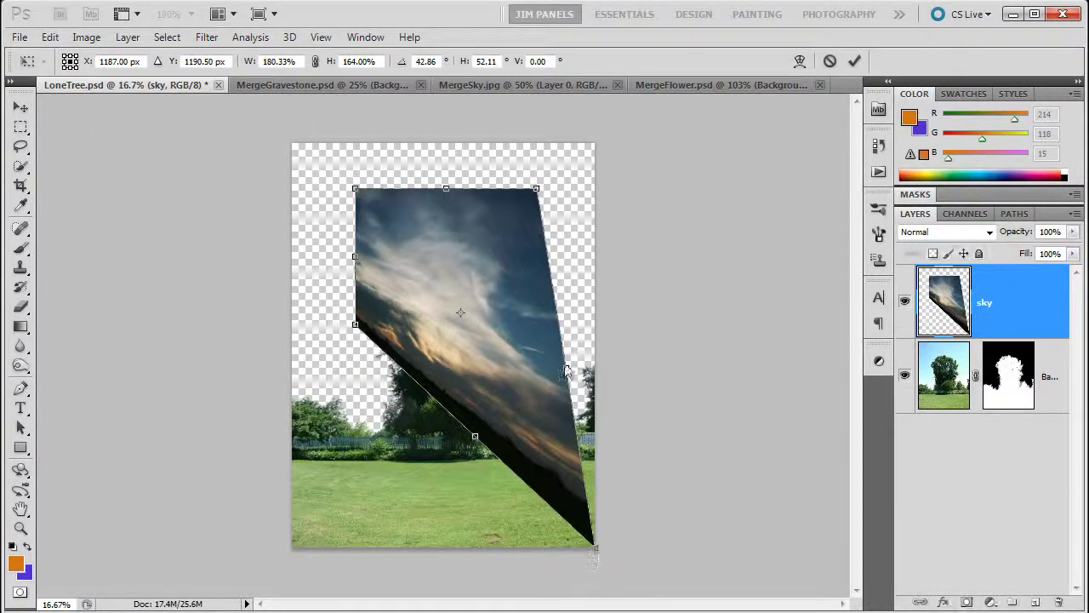
left_click_drag(537, 190, 595, 145)
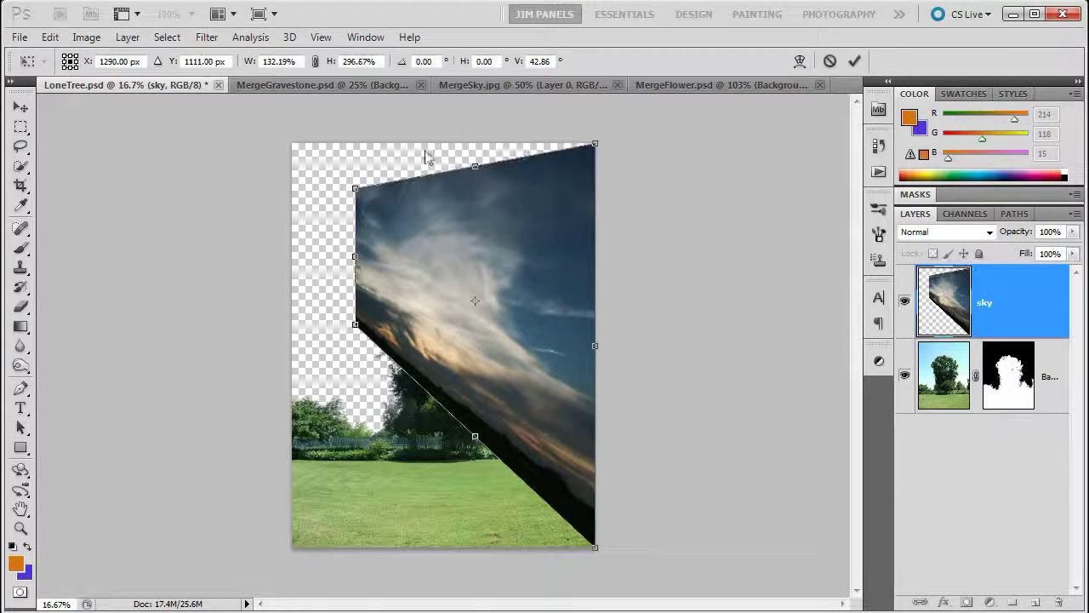
left_click_drag(355, 188, 294, 144)
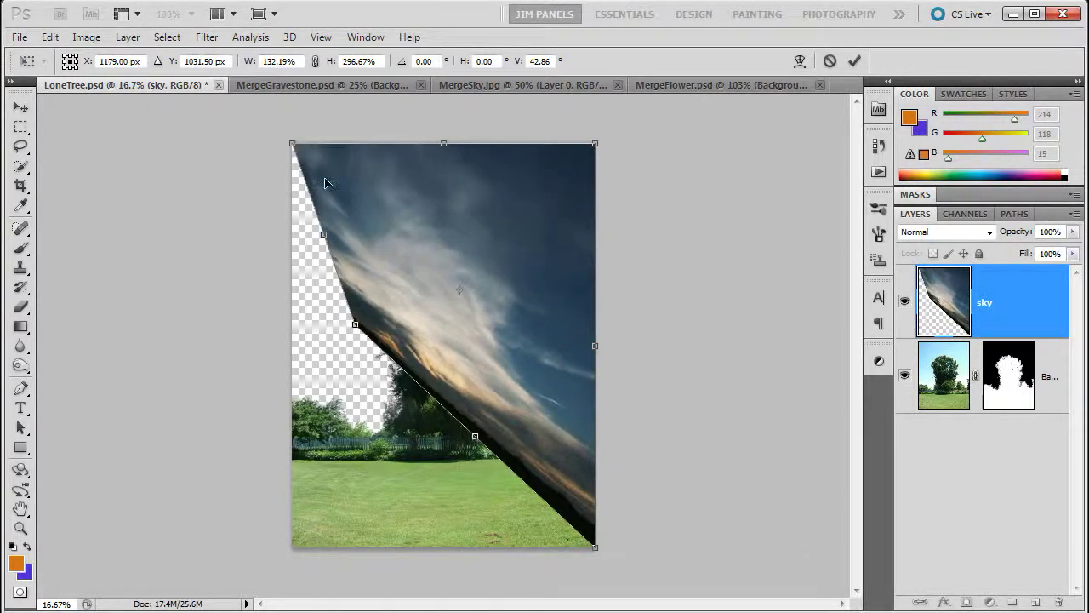
left_click_drag(355, 324, 290, 549)
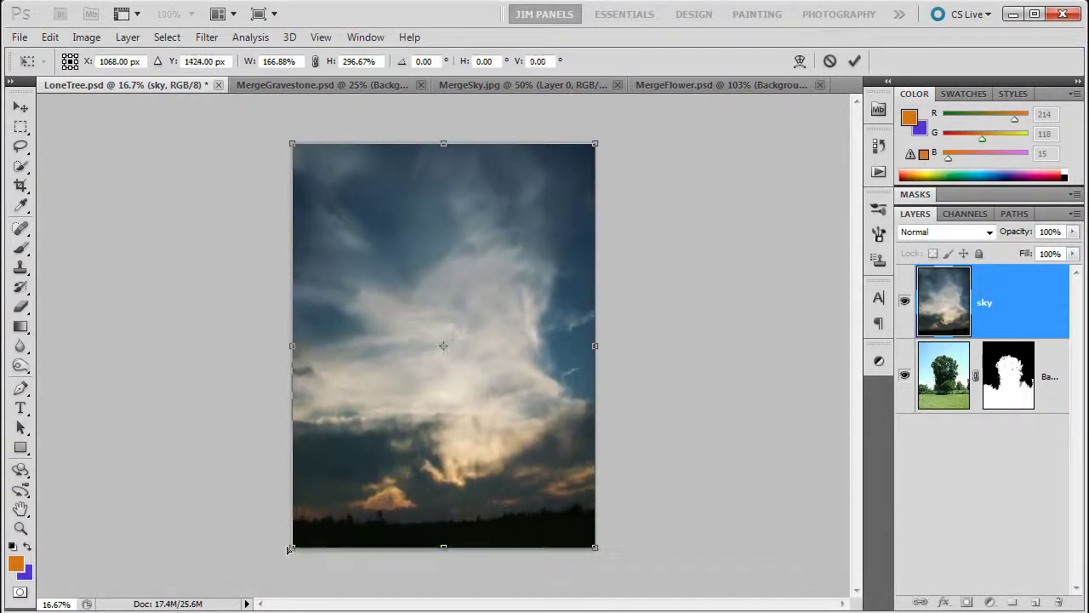
left_click(829, 62)
left_click(51, 36)
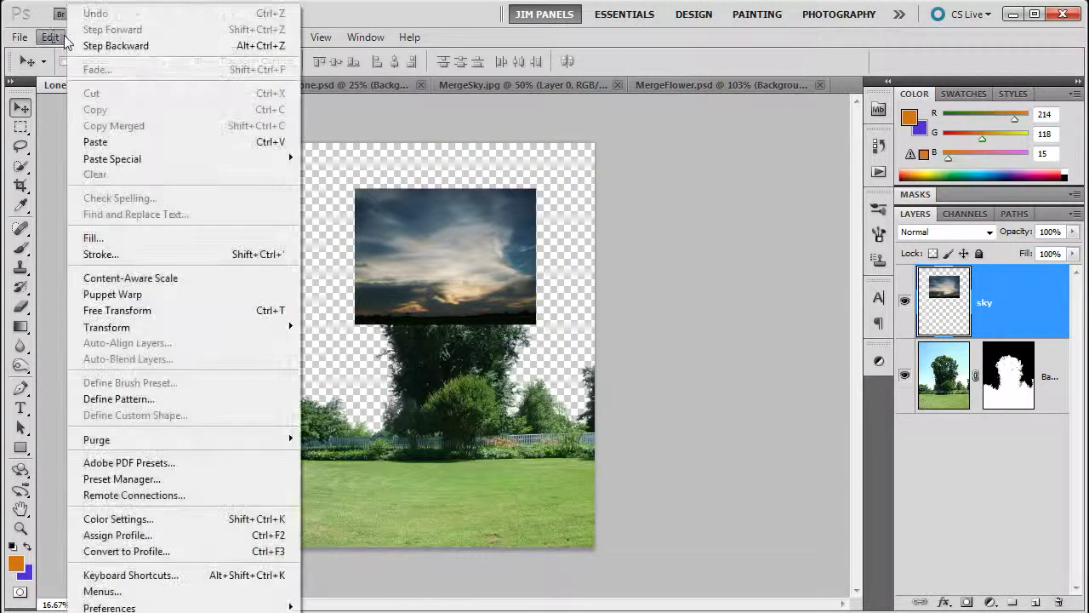
mouse_move(153, 329)
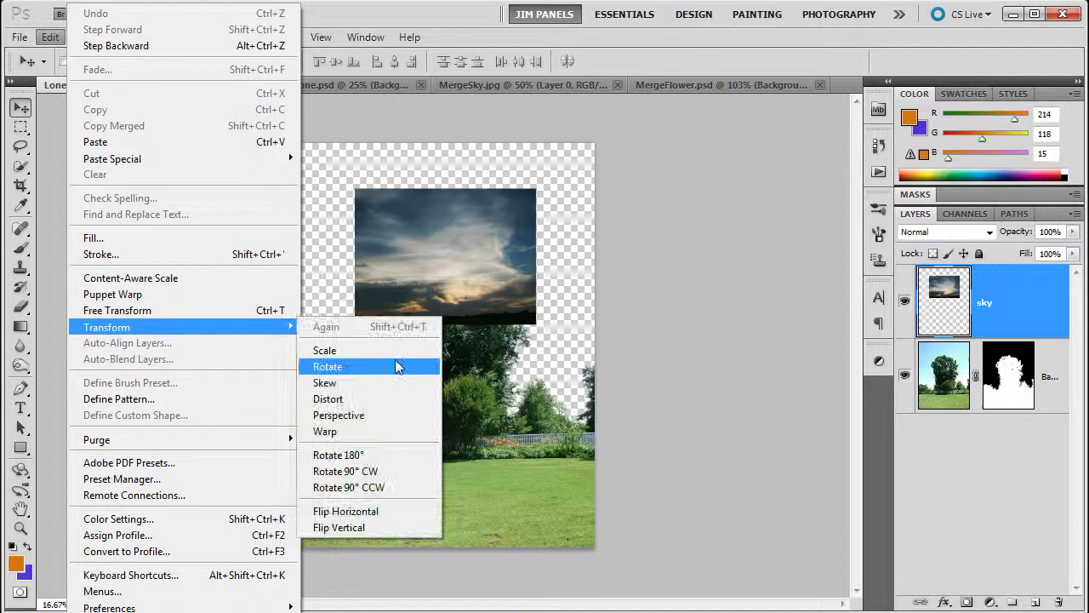
left_click(367, 417)
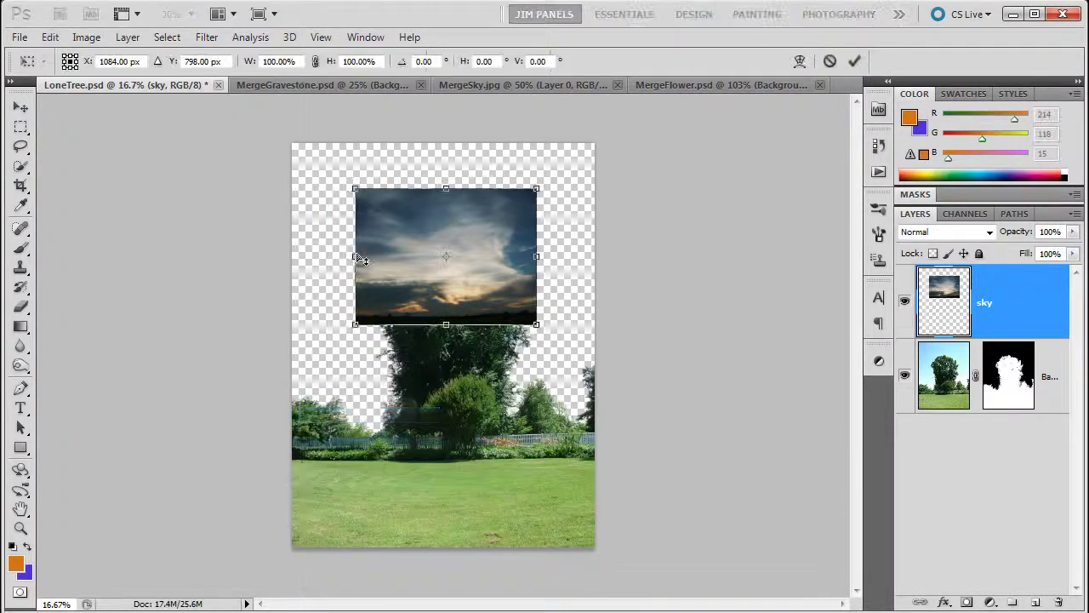
left_click_drag(356, 329, 359, 296)
left_click_drag(536, 324, 536, 415)
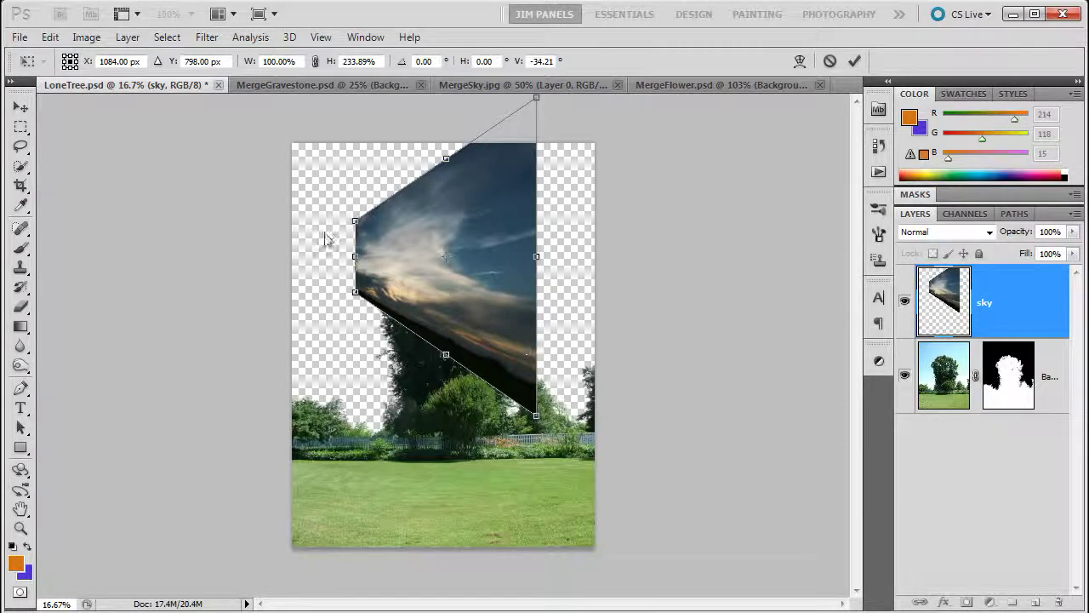
key("Escape")
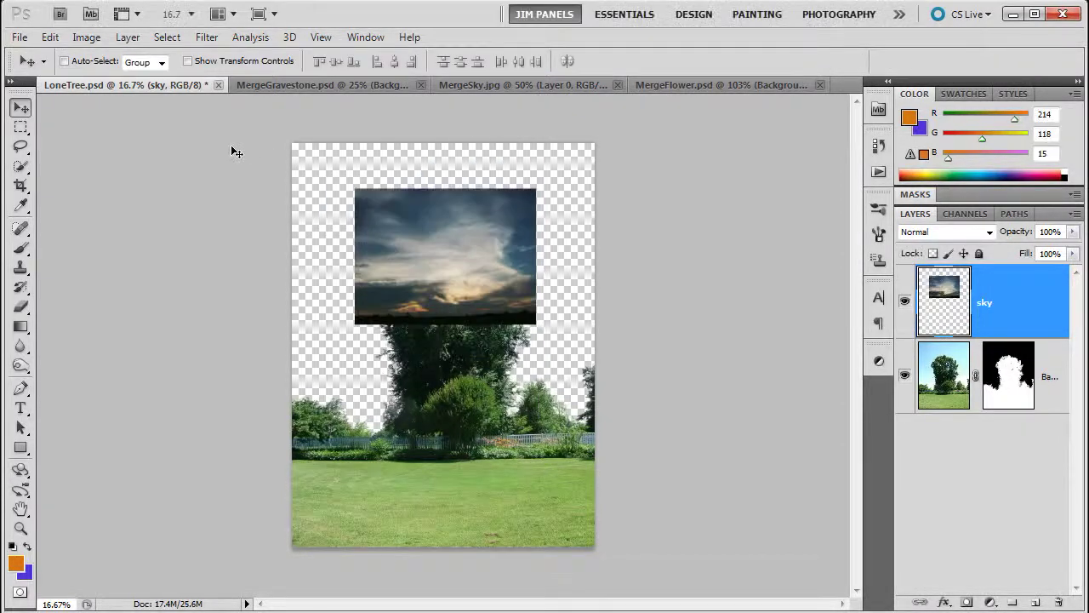
- Scale the sky up to about 228% over the tree area and shift it right
left_click(51, 38)
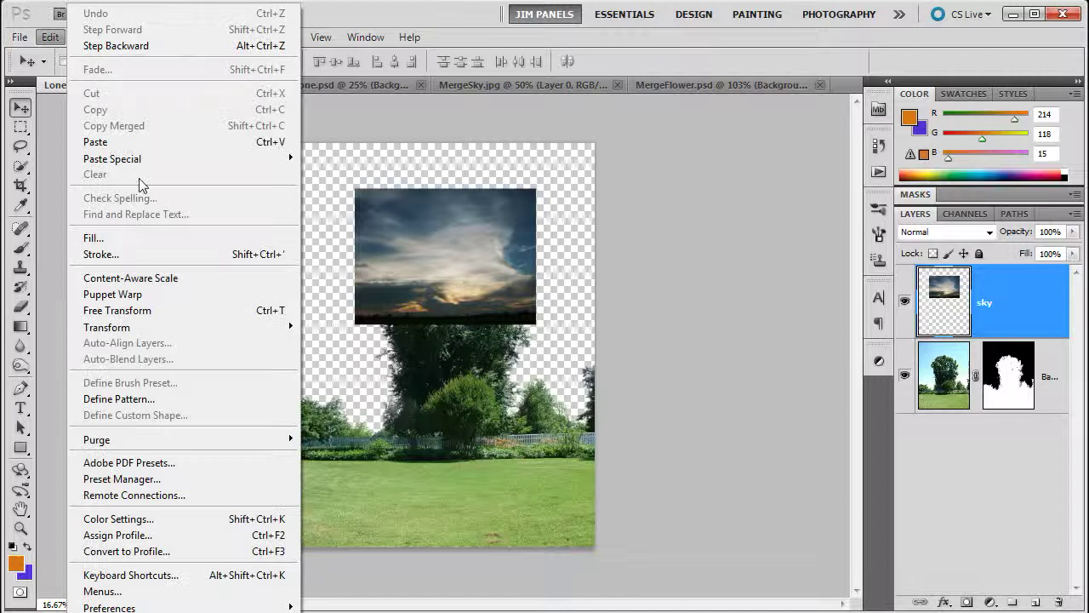
mouse_move(252, 332)
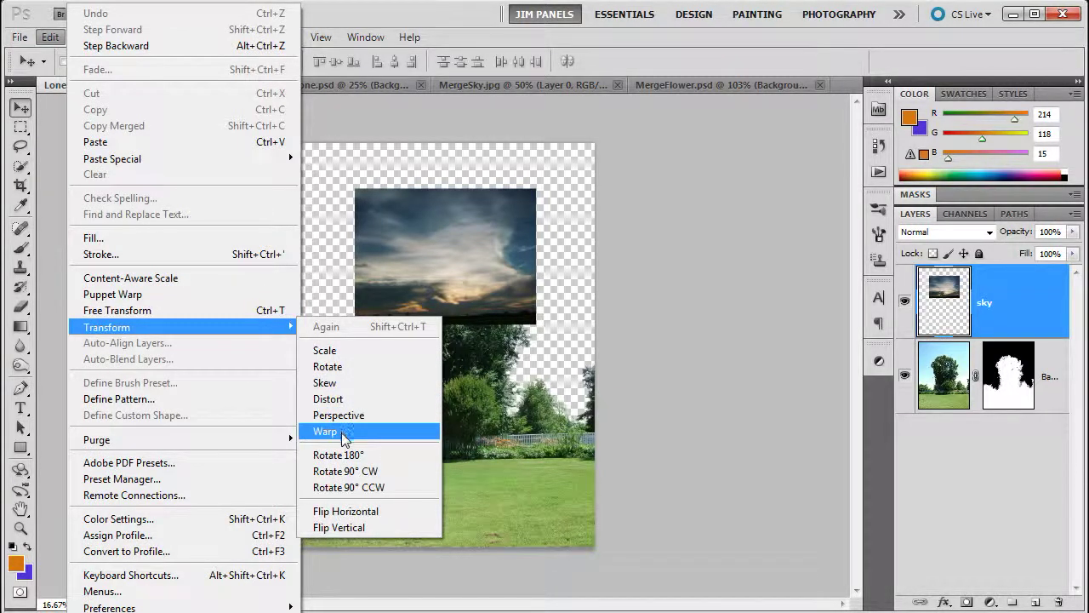
key("Escape")
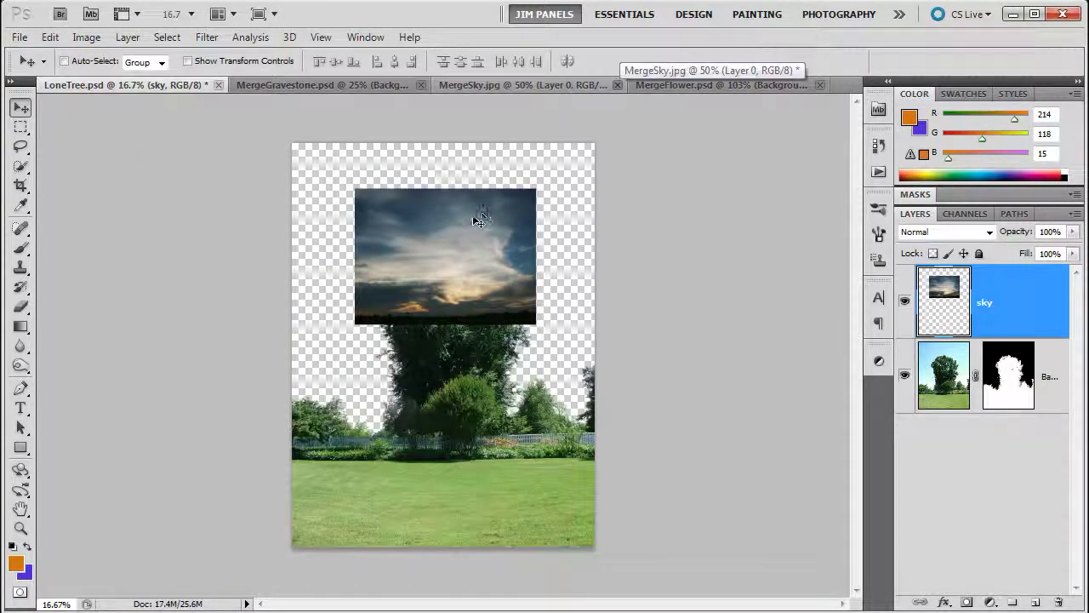
key("ctrl+t")
left_click_drag(537, 188, 597, 143)
left_click_drag(366, 326, 210, 486)
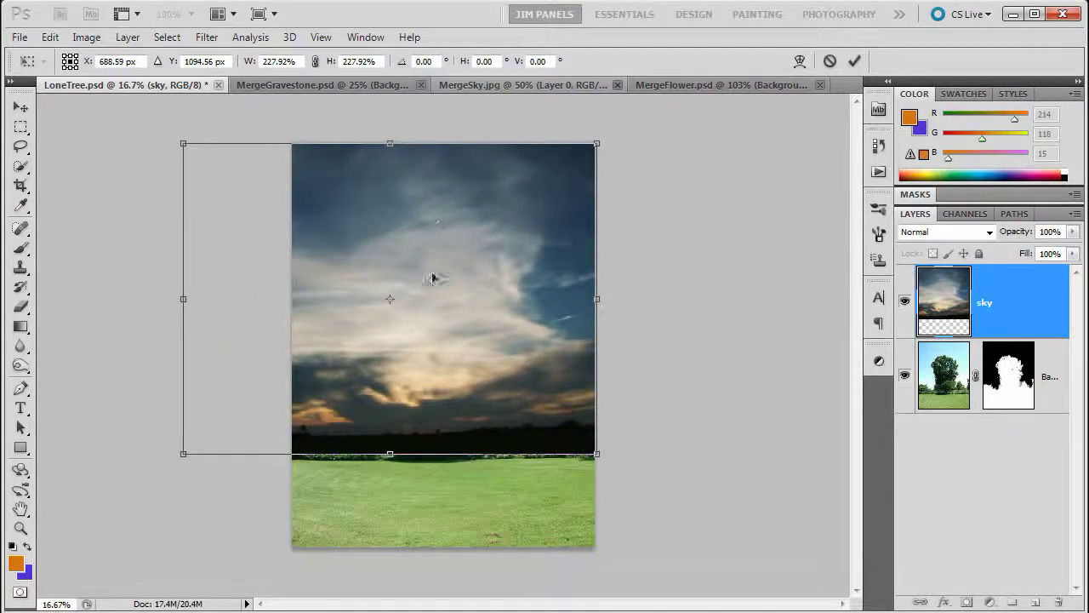
left_click_drag(432, 278, 467, 278)
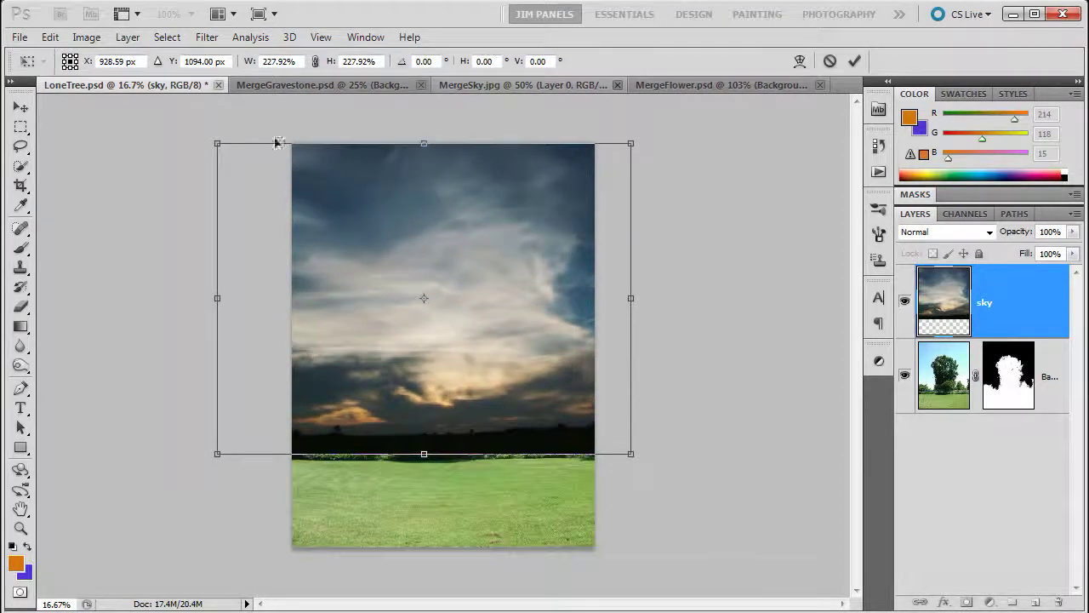
- Warp the sky, bowing its edges outward and curving its bottom down into the grass
left_click(51, 37)
mouse_move(175, 331)
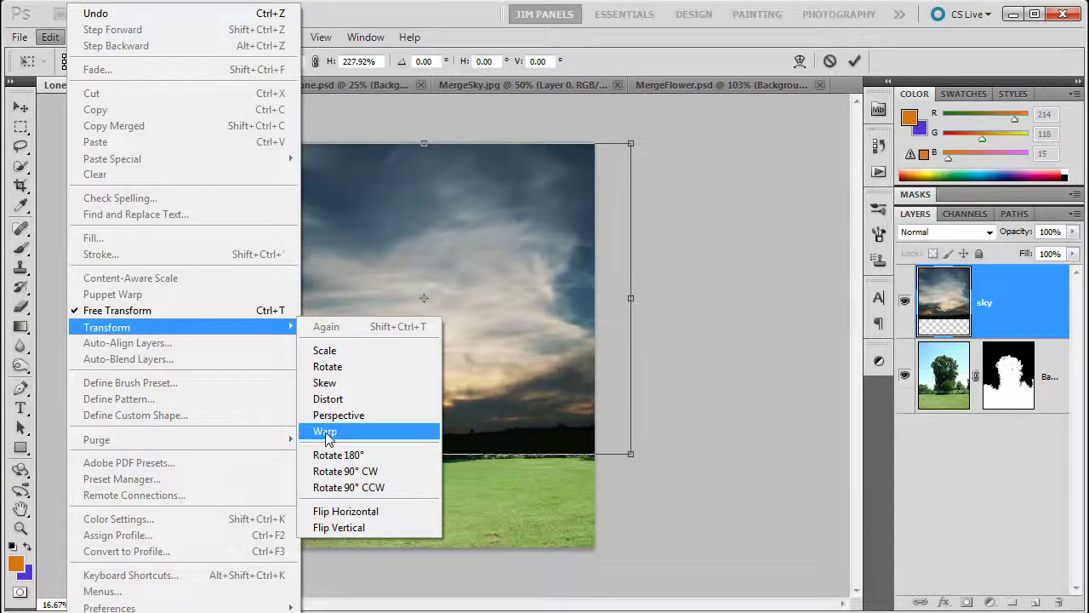
left_click(325, 433)
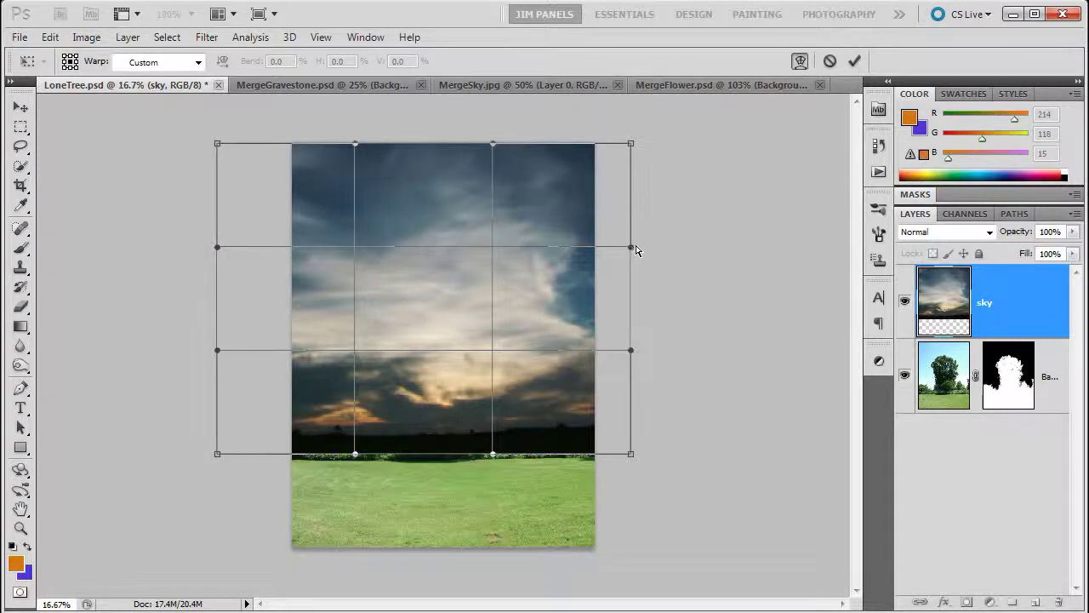
left_click_drag(632, 152, 662, 247)
left_click_drag(631, 349, 702, 379)
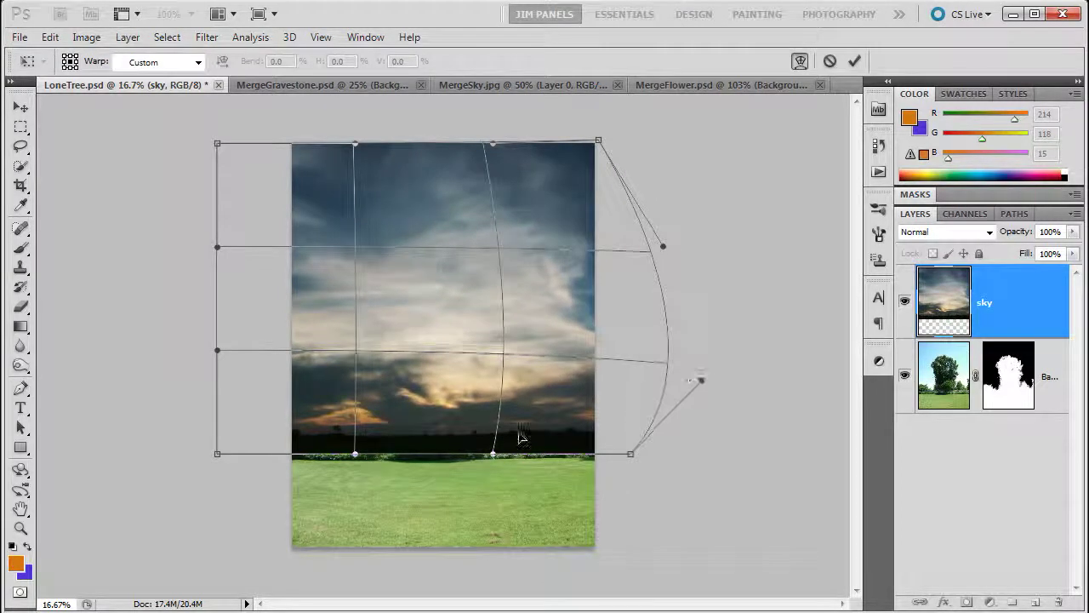
left_click_drag(494, 455, 487, 536)
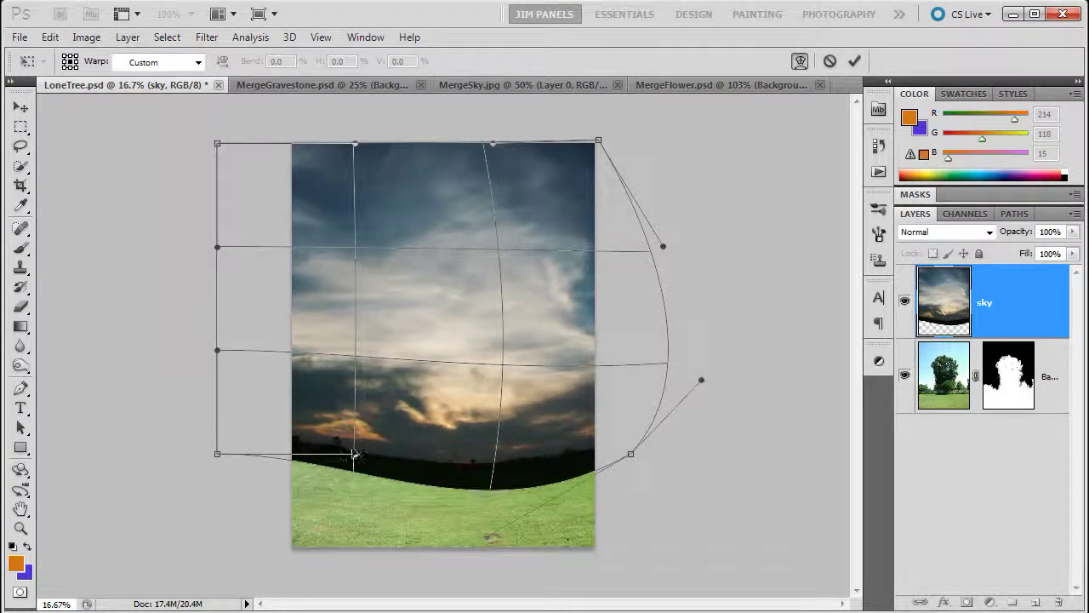
left_click_drag(354, 453, 330, 536)
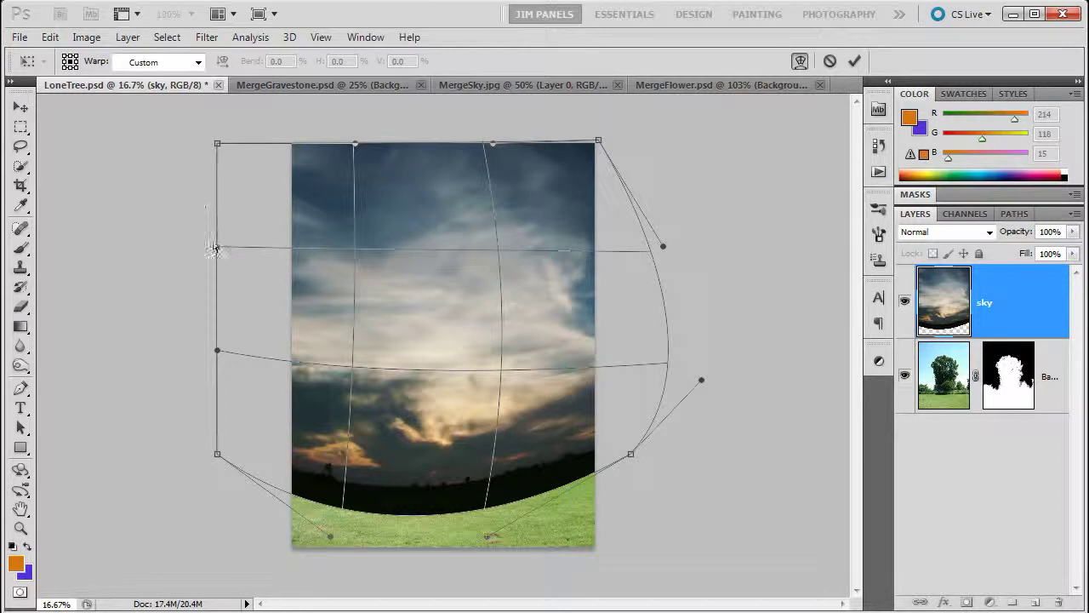
left_click_drag(215, 248, 180, 201)
left_click_drag(355, 143, 341, 97)
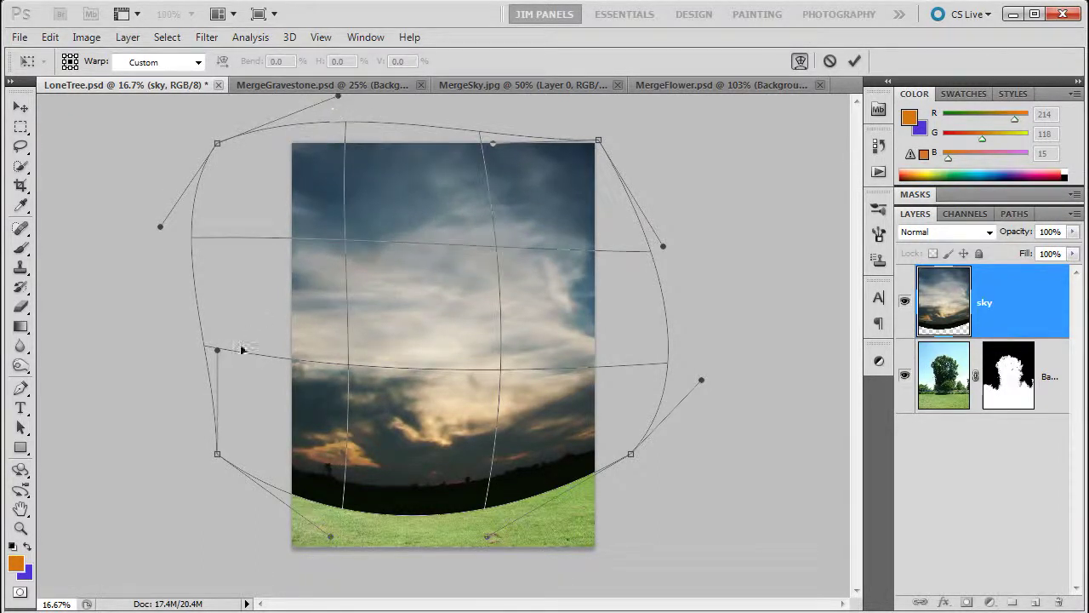
left_click_drag(217, 350, 171, 376)
- Refine the warp by nudging the corners, flattening the top edge and reshaping the clouds
left_click_drag(462, 442, 503, 299)
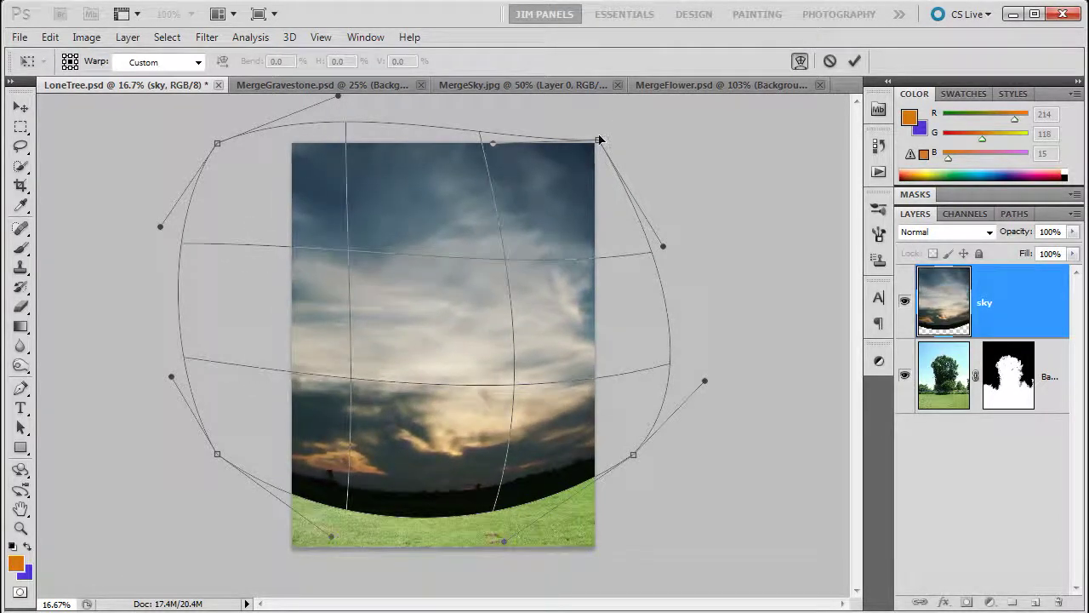
left_click_drag(599, 139, 619, 115)
left_click_drag(493, 143, 492, 107)
mouse_move(452, 333)
left_mouse_down()
mouse_move(445, 314)
mouse_move(440, 323)
mouse_move(457, 320)
left_mouse_up()
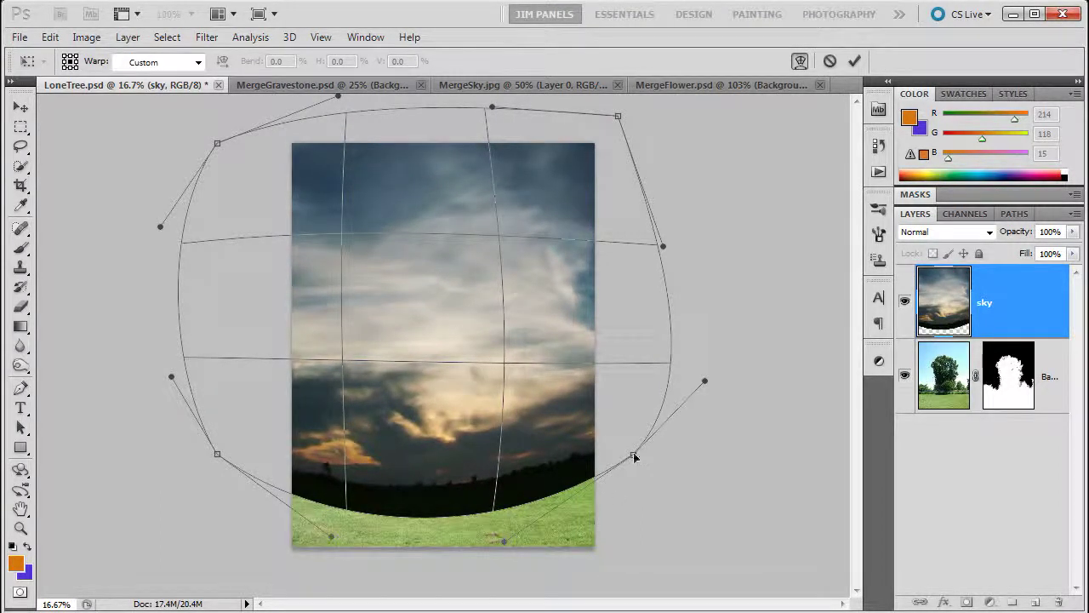
left_click_drag(634, 457, 642, 483)
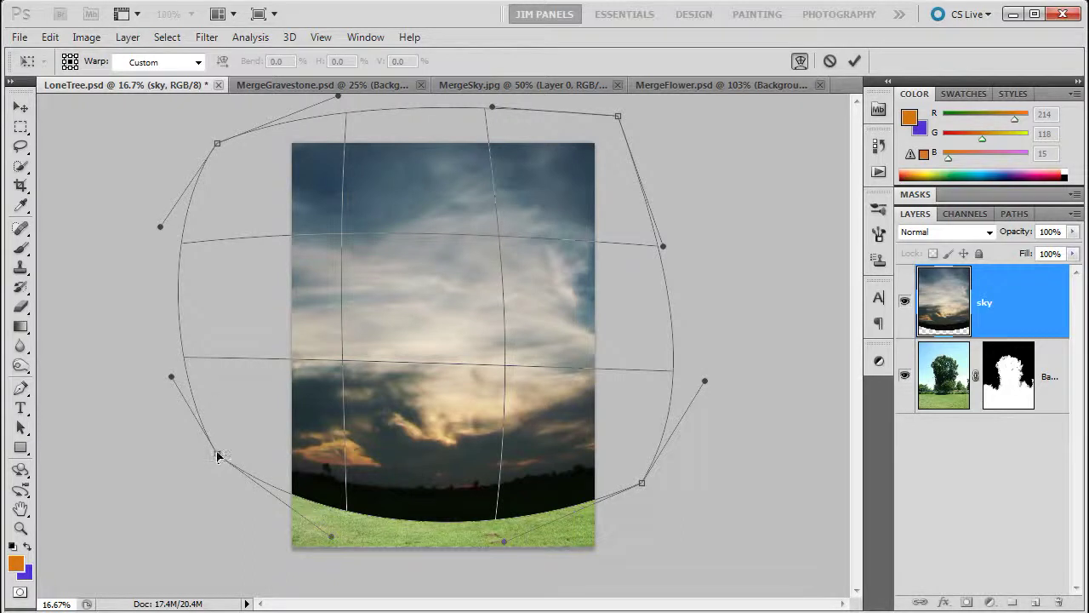
left_click_drag(217, 457, 220, 470)
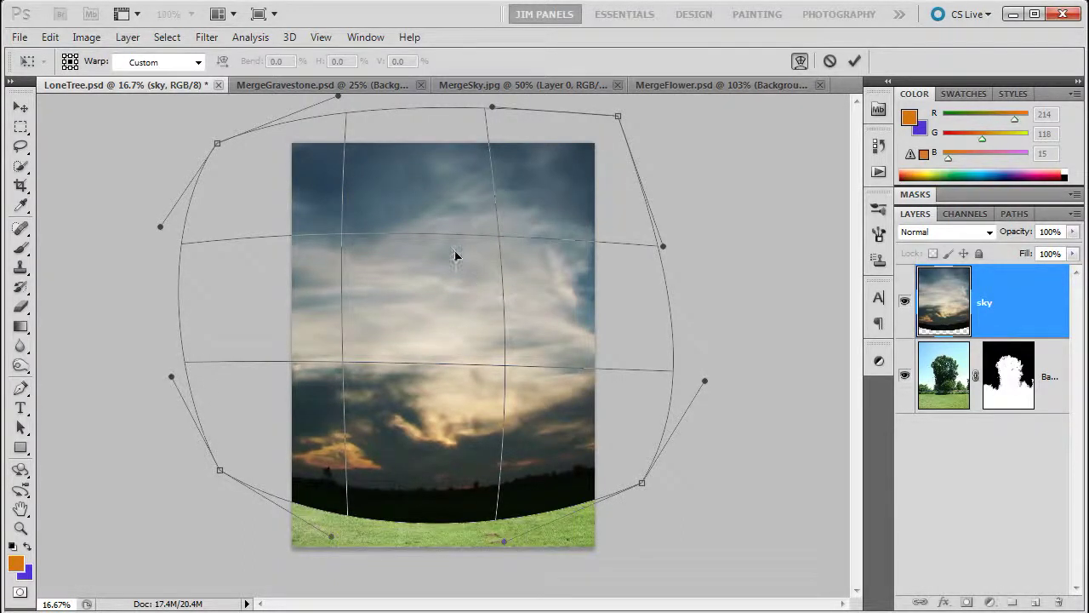
mouse_move(343, 241)
left_mouse_down()
mouse_move(357, 235)
mouse_move(348, 229)
left_mouse_up()
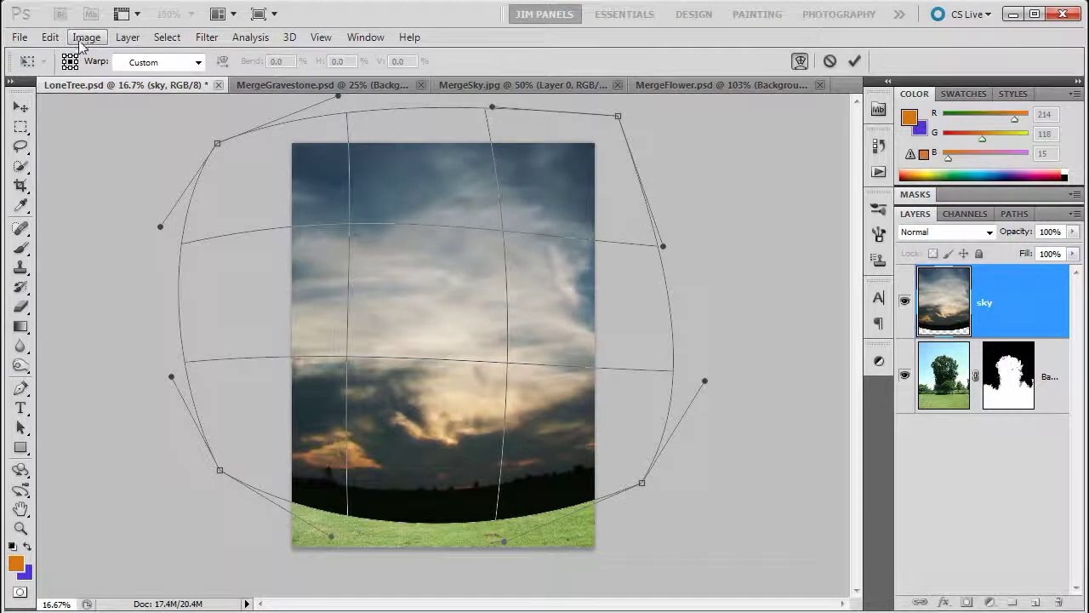
left_click(50, 38)
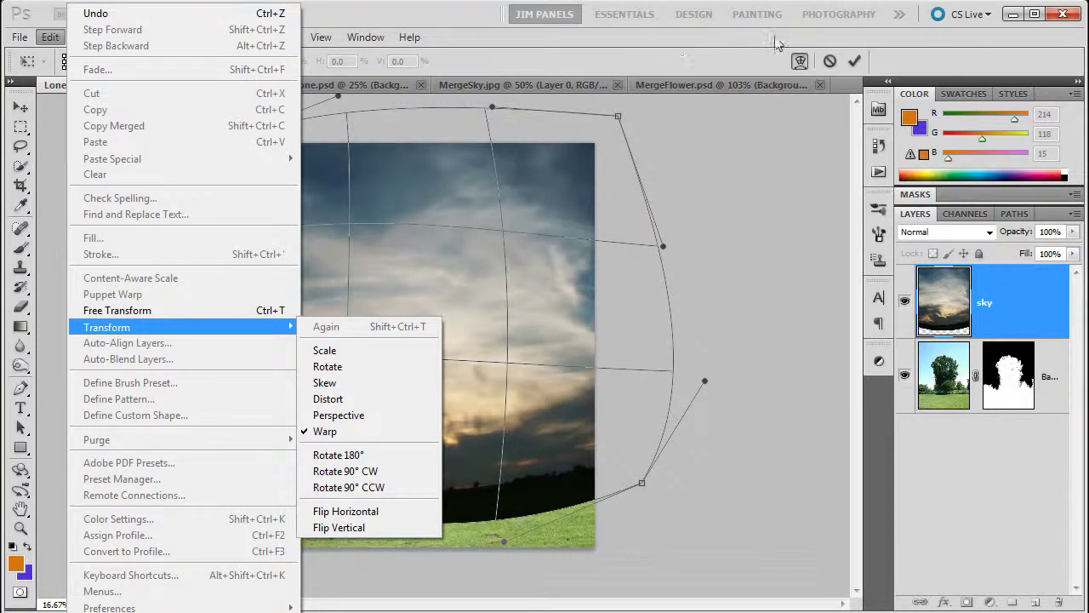
- Commit the warp so the enlarged sky keeps its curved lower edge over the grass
left_click(857, 62)
left_click(855, 60)
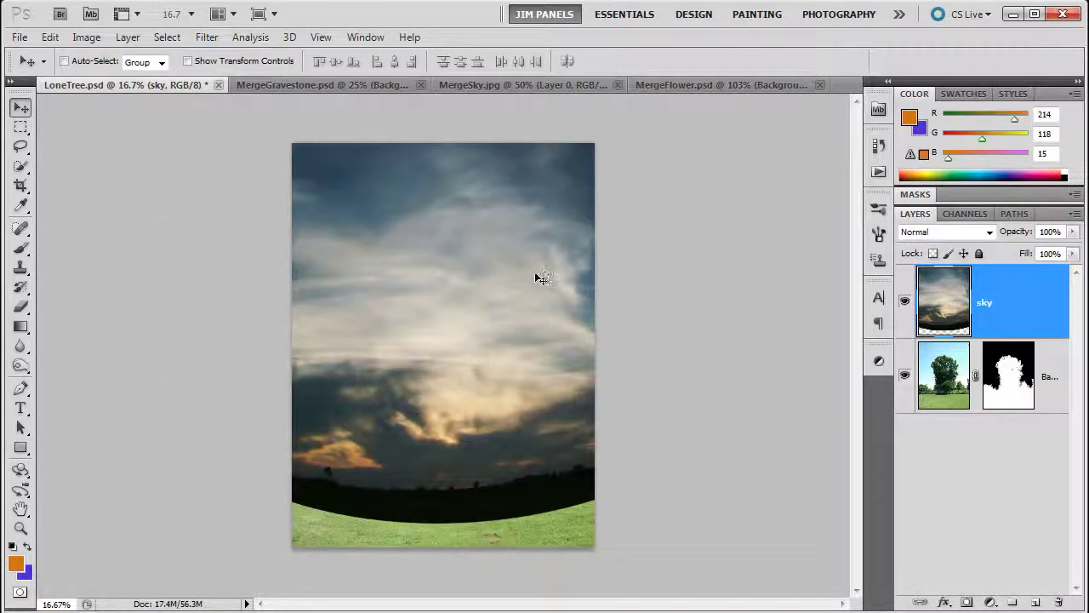
left_click(50, 36)
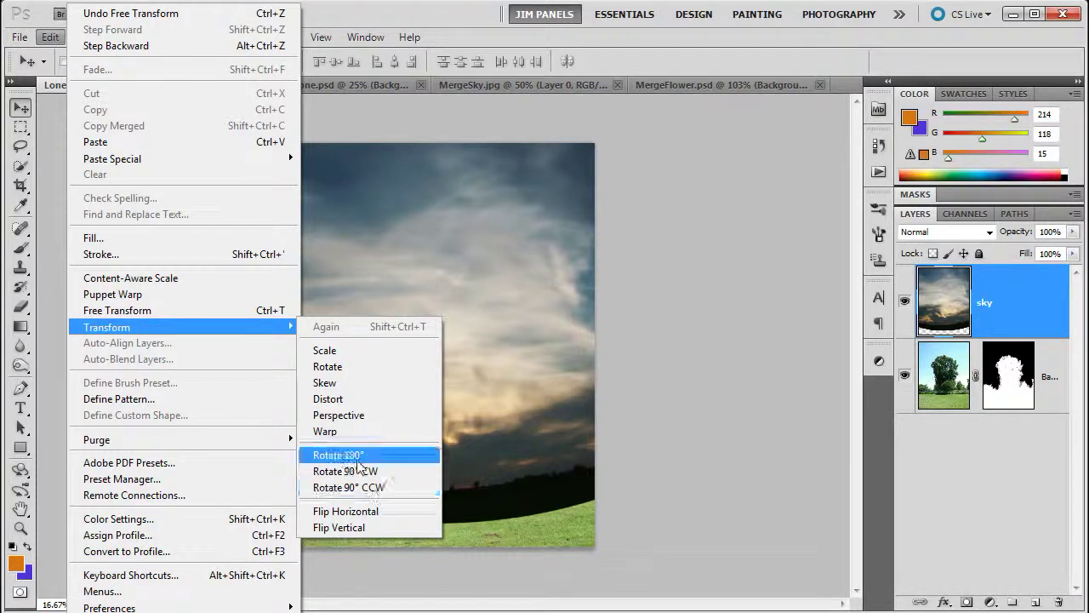
key("Escape")
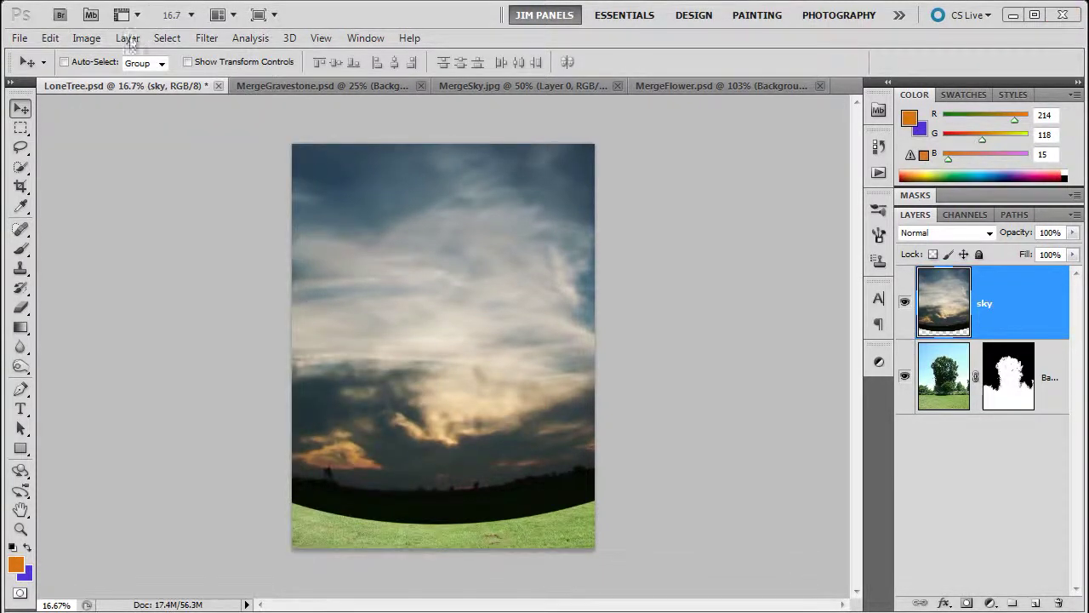
- Browse the Image Rotation commands and dismiss the menus without flipping the sky
left_click(88, 39)
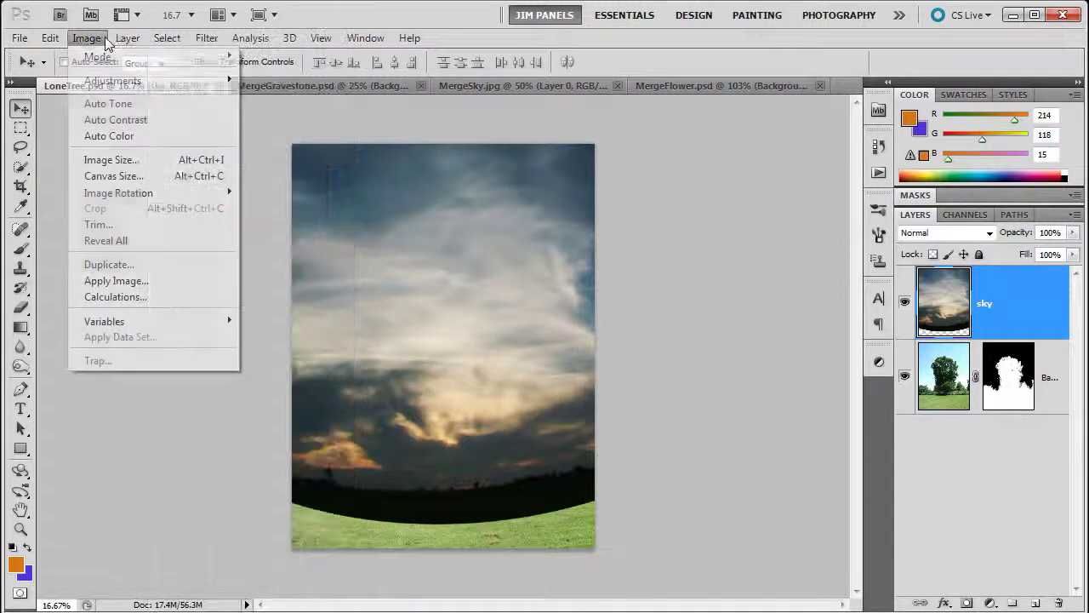
mouse_move(133, 196)
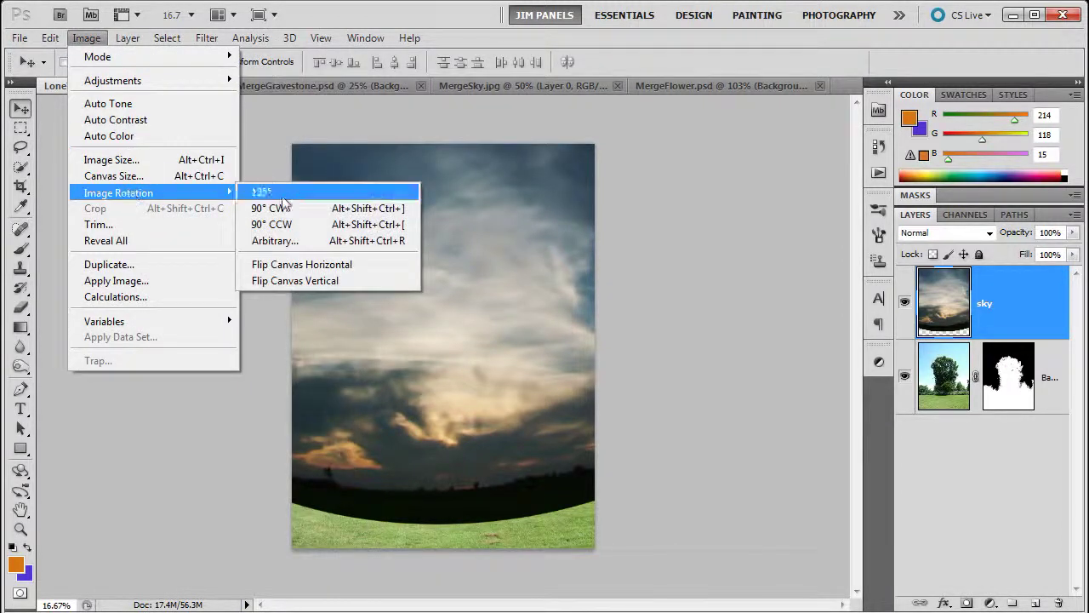
mouse_move(50, 38)
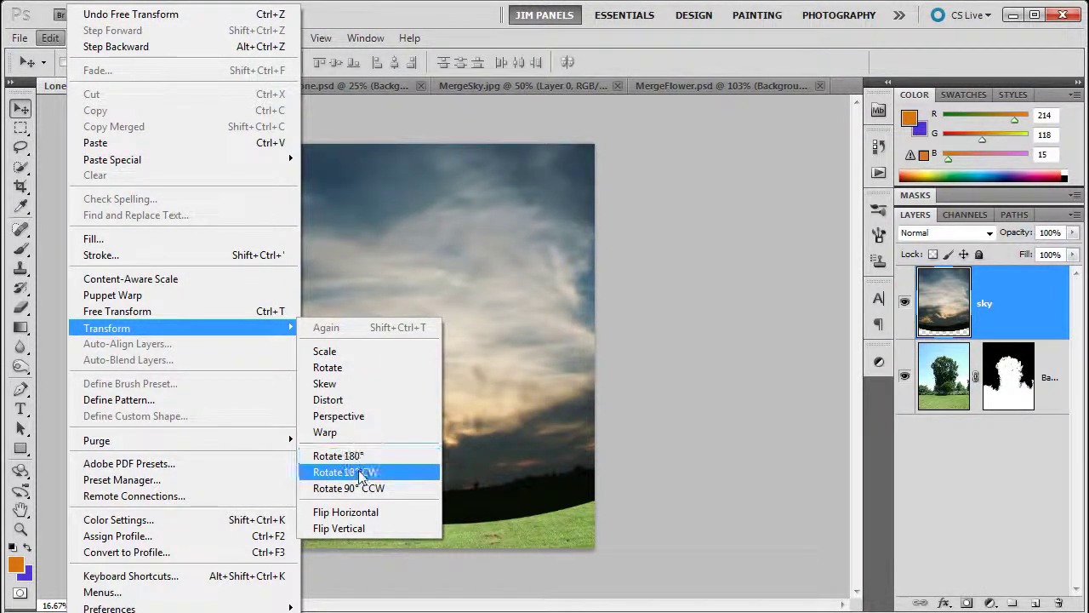
left_click(356, 514)
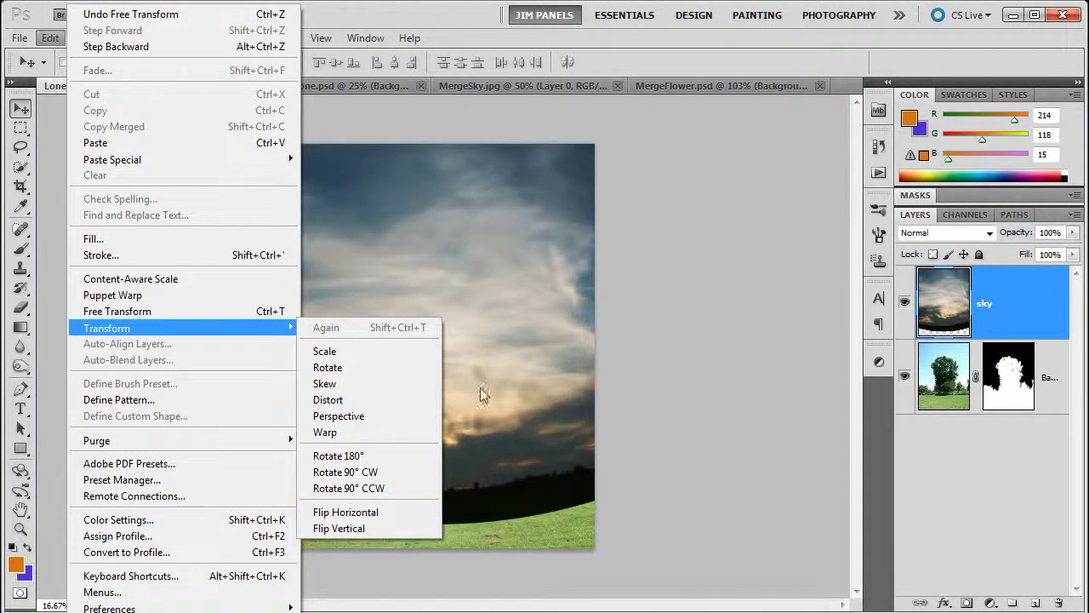
left_click(667, 42)
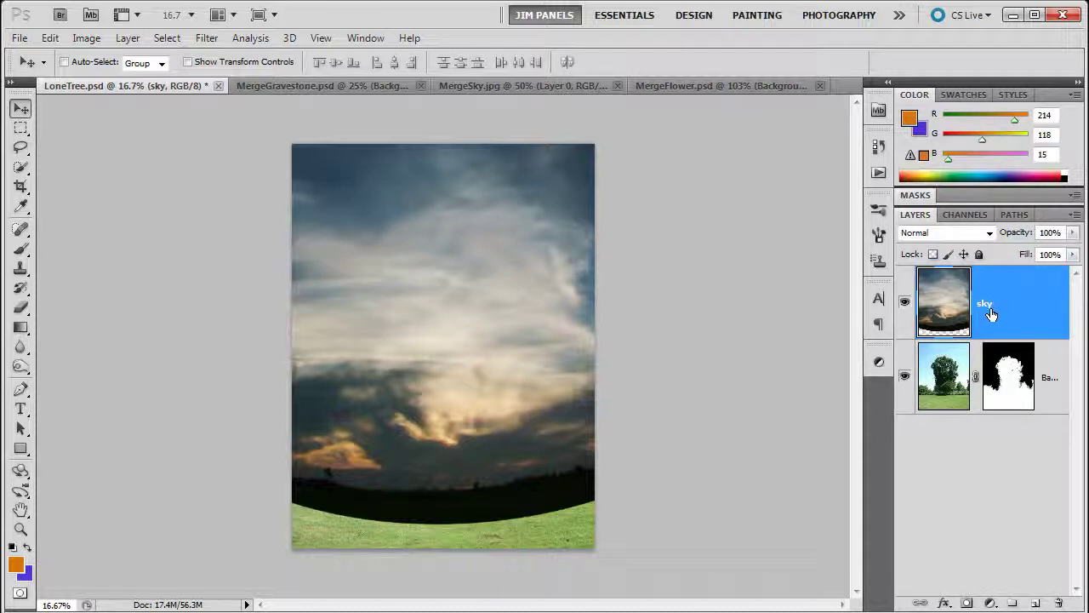
- Move the sky layer beneath the masked tree layer, then zoom in twice on the tree
left_click_drag(985, 318, 1007, 450)
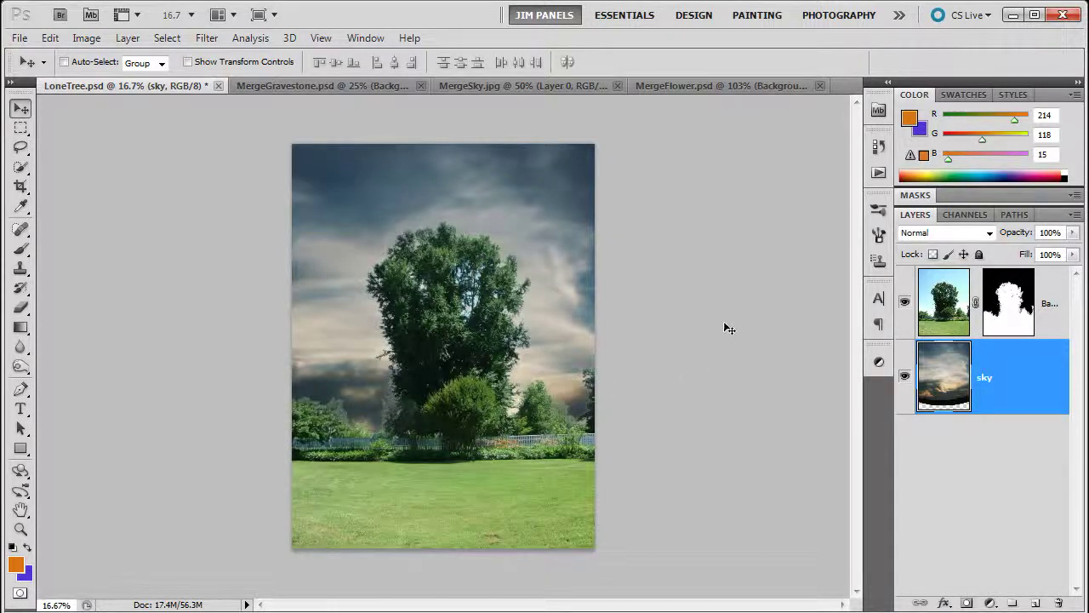
left_click(20, 528)
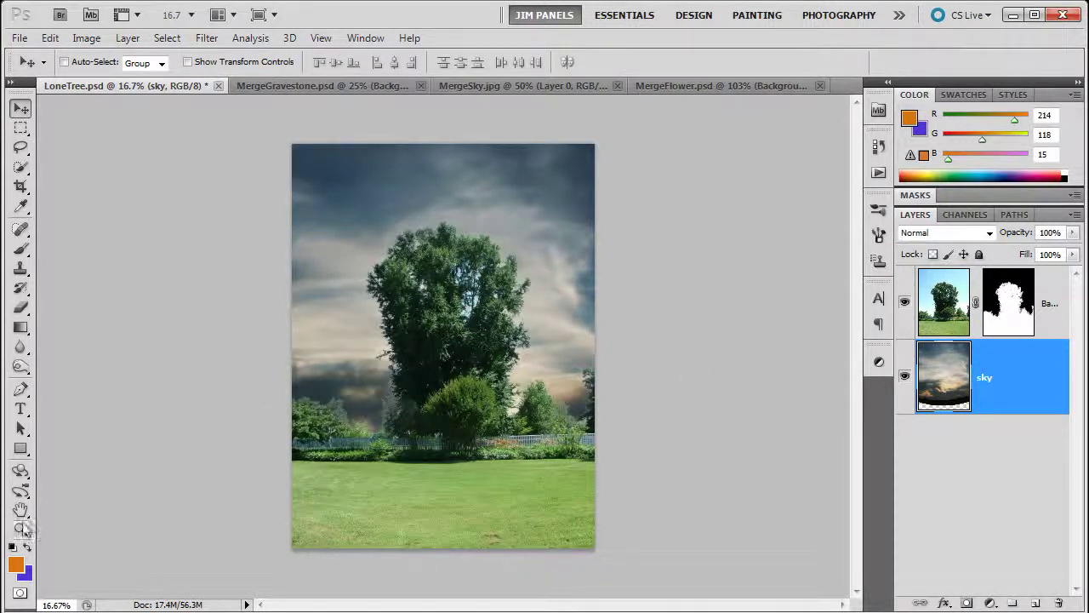
left_click(381, 418)
left_click(381, 418)
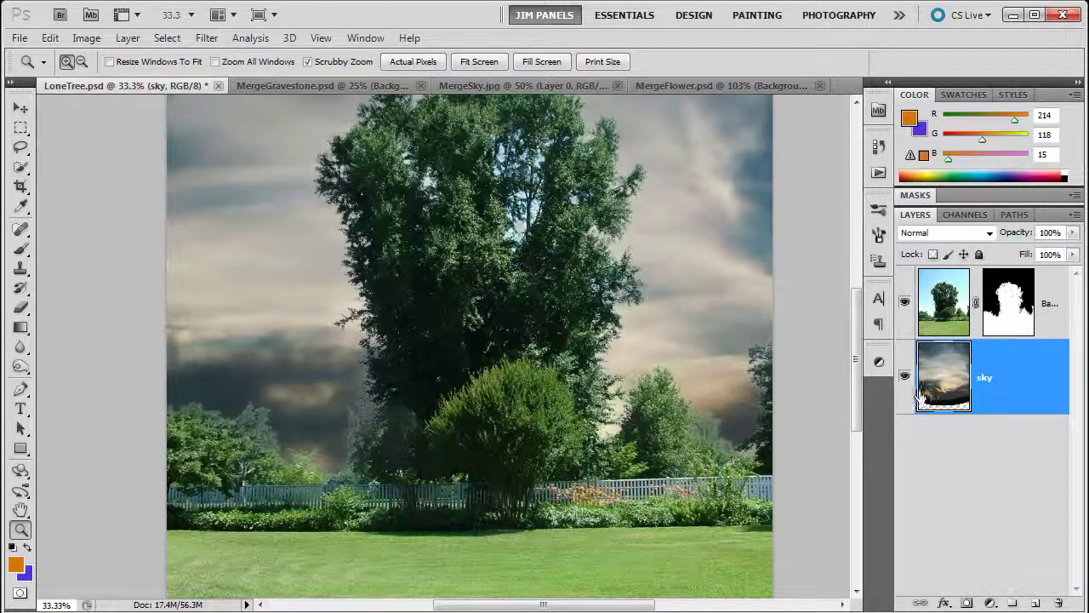
- Add a white layer mask to the sky layer and choose the Gradient tool
left_click(967, 603)
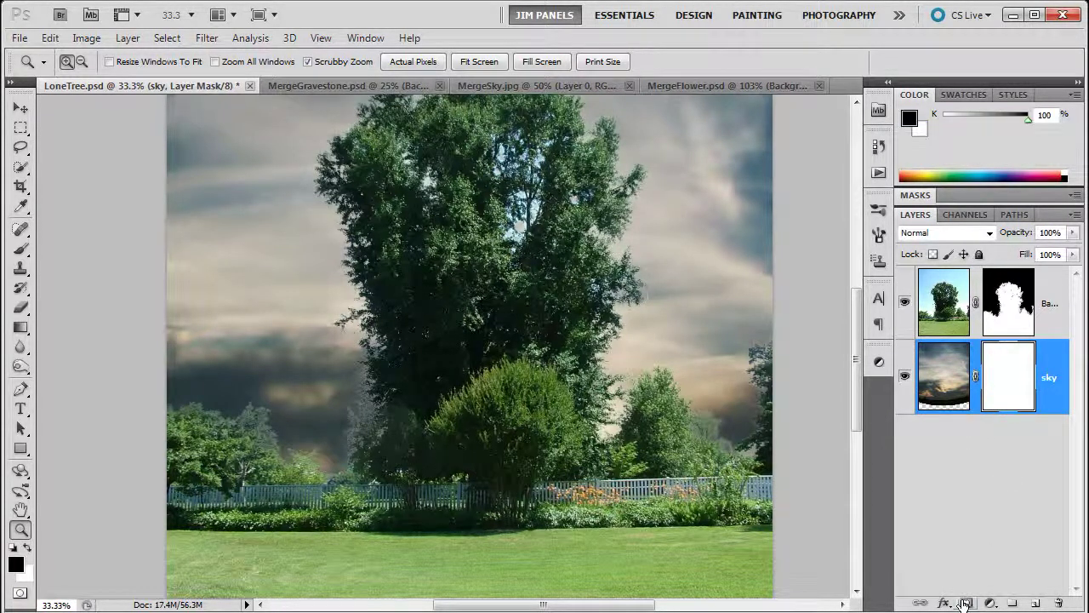
left_click(21, 328)
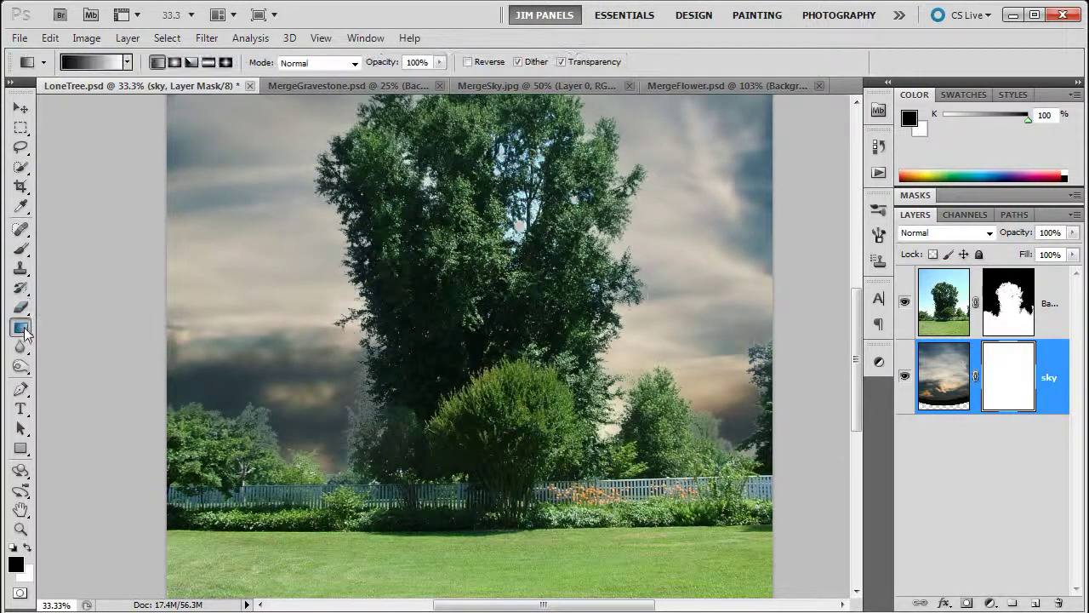
left_click(60, 341)
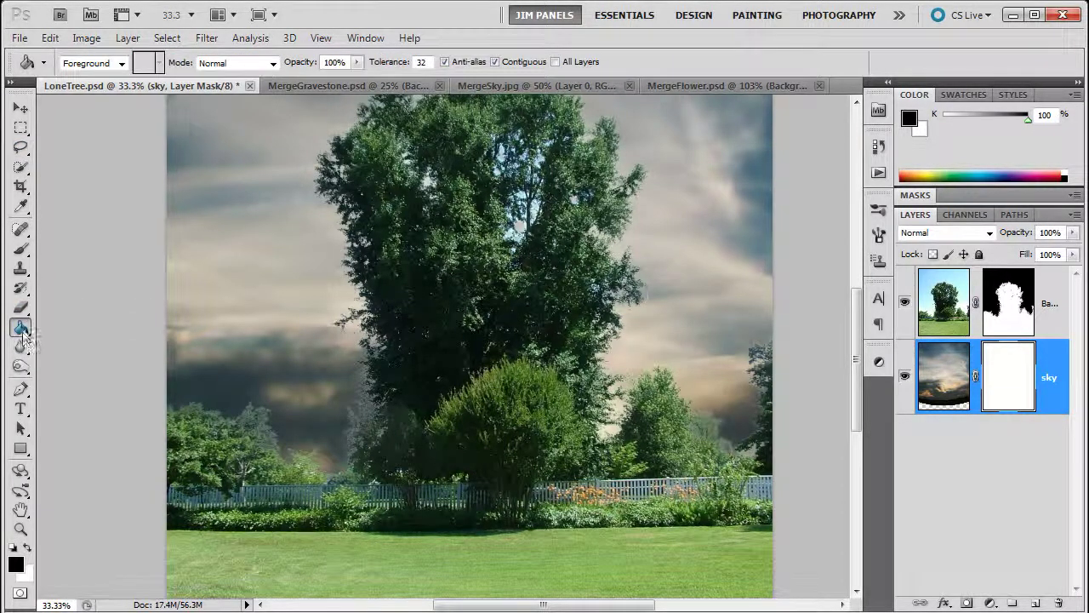
left_click(23, 329)
left_click(85, 325)
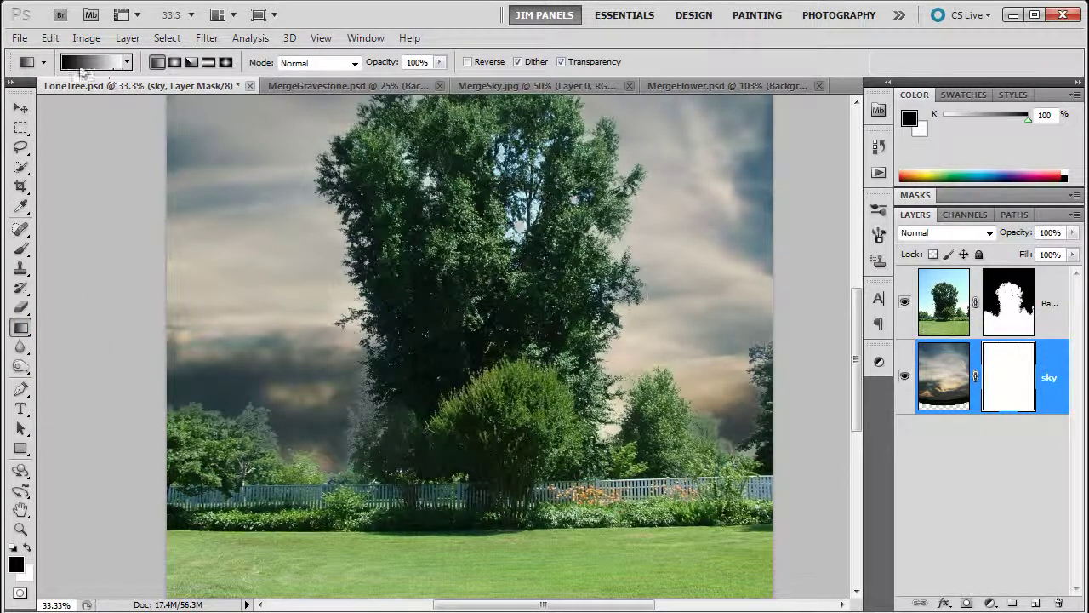
- Drag a black-to-white gradient upward on the mask so the lower sky fades above the treeline
left_click(127, 63)
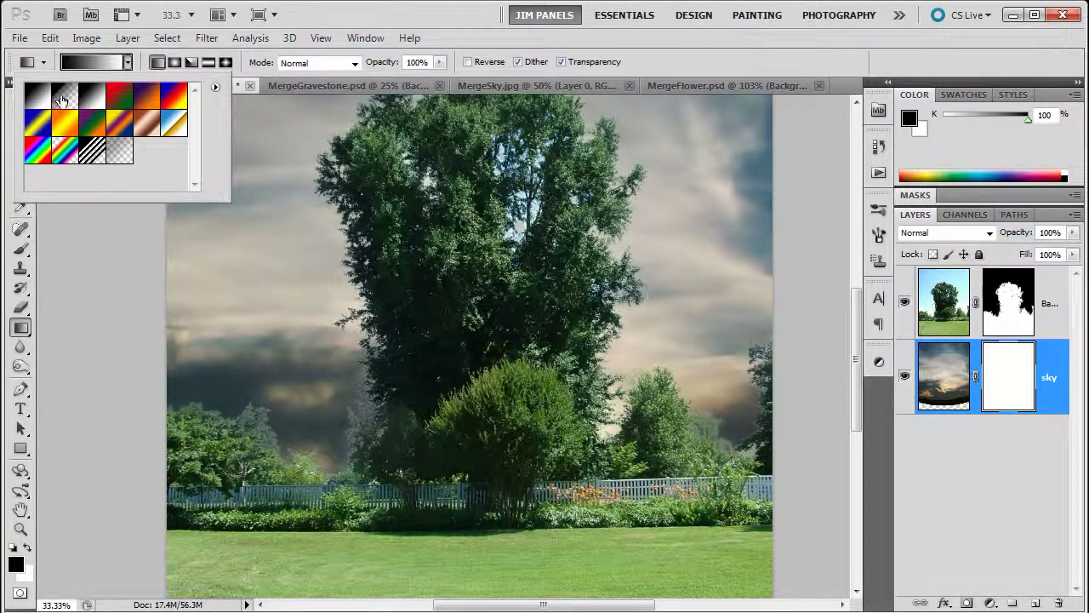
left_click(453, 28)
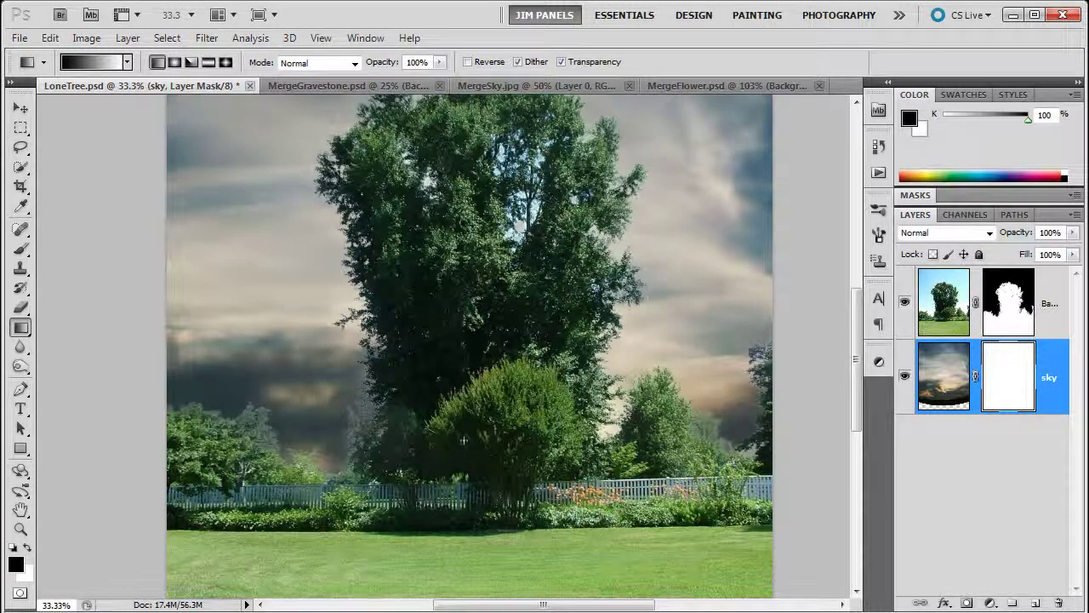
left_click_drag(463, 440, 478, 278)
left_click_drag(464, 265, 464, 264)
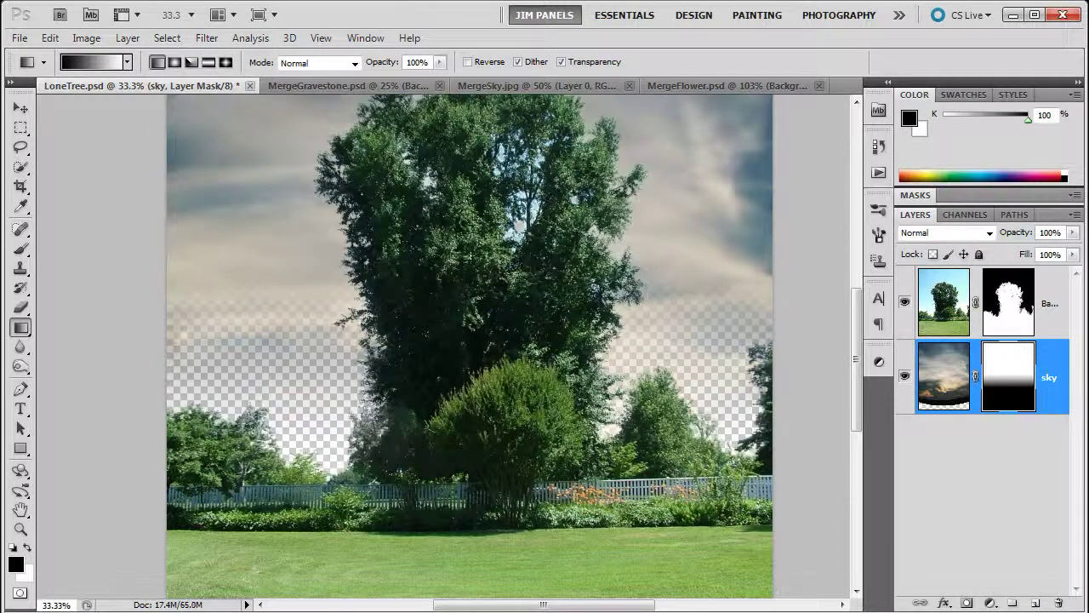
- Delete the sky layer's gradient mask and zoom out to see the whole image
right_click(1011, 371)
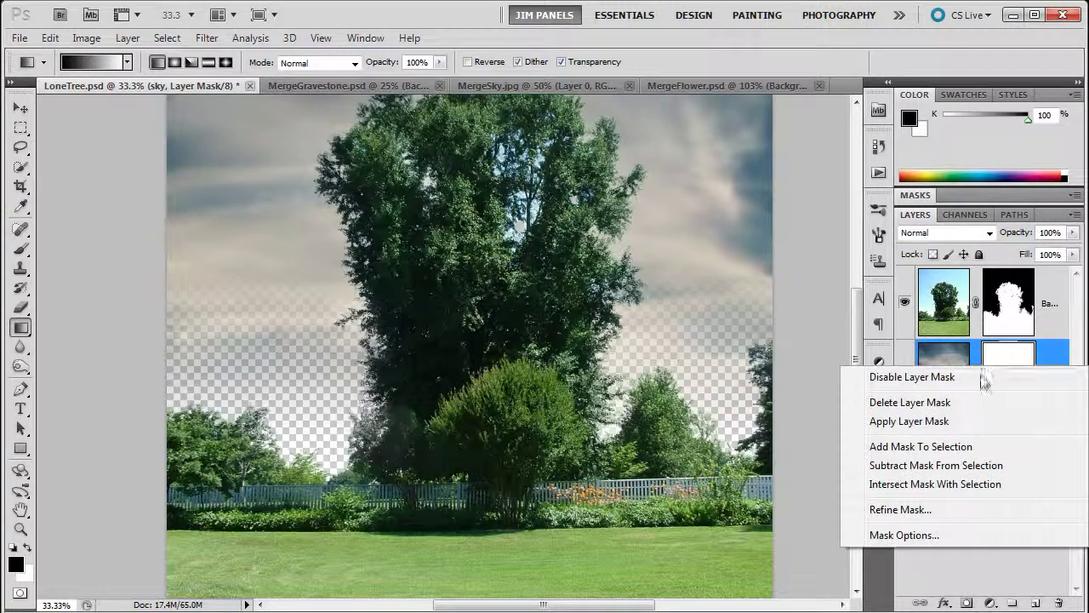
left_click(944, 401)
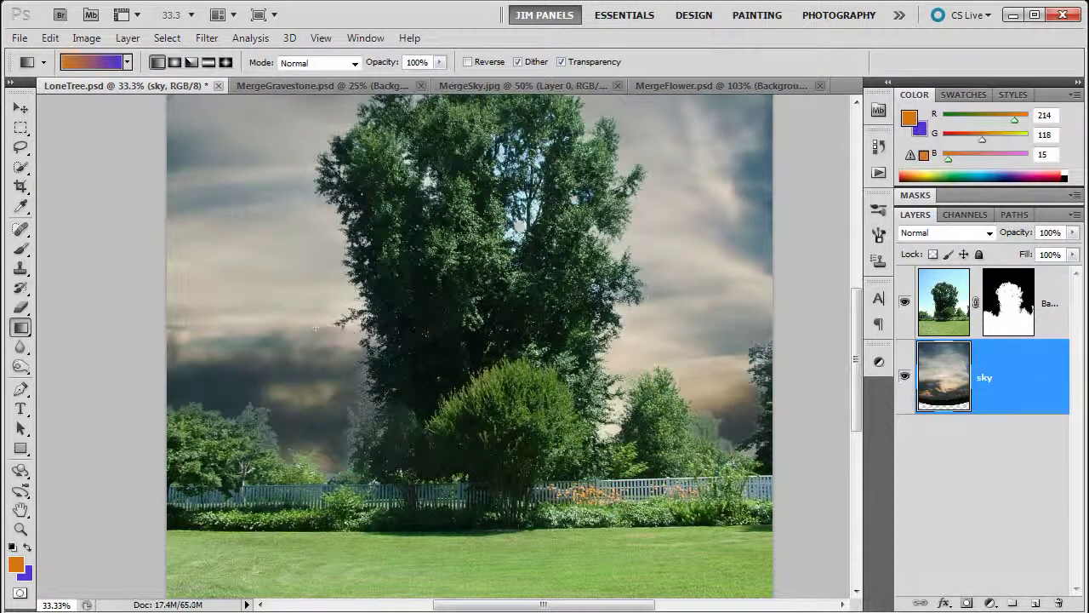
left_click(20, 528)
left_click(503, 414, "alt")
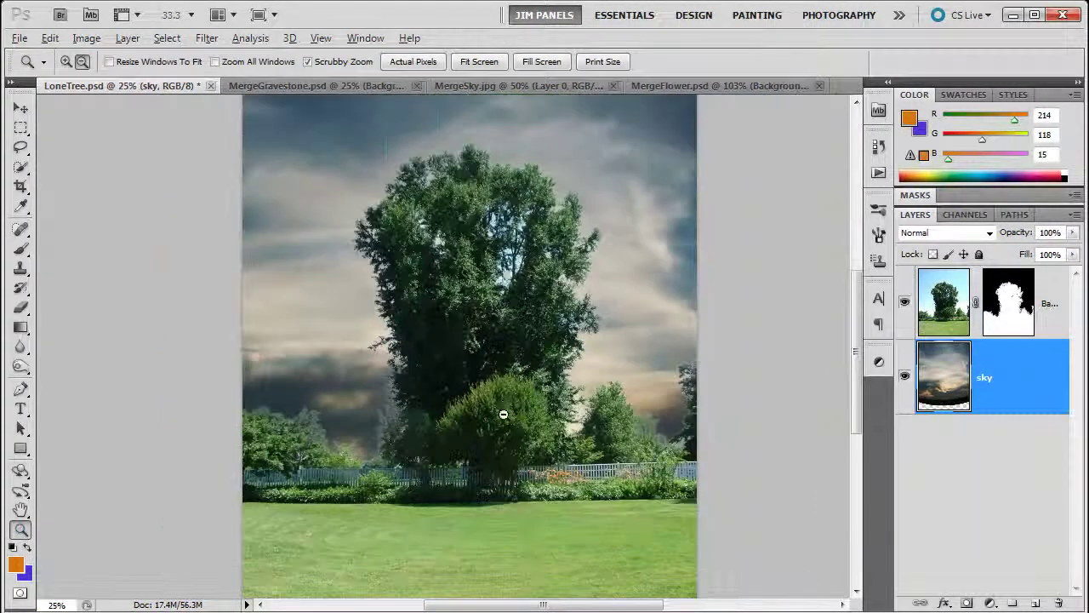
left_click(503, 415, "alt")
- Draw a rectangular marquee from the image's top-left corner down to the treeline
left_click(22, 128)
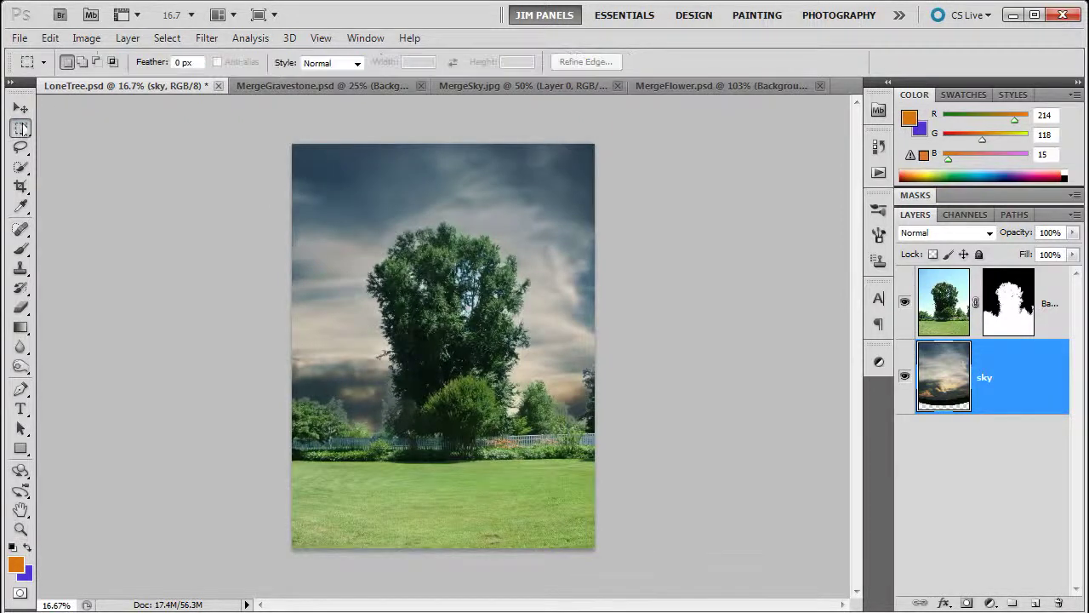
left_click(181, 62)
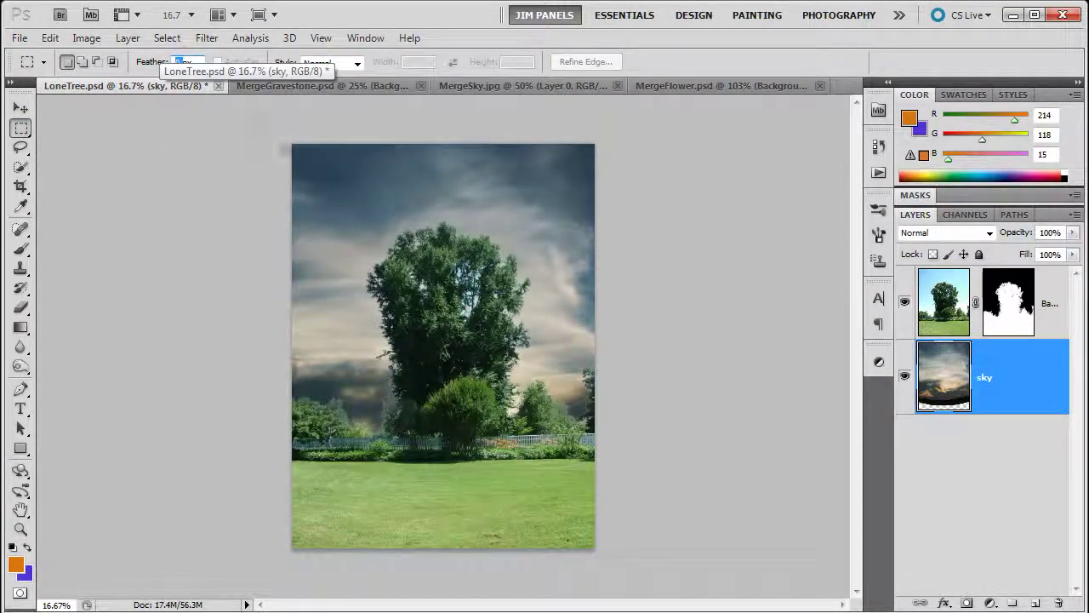
left_click_drag(284, 149, 573, 327)
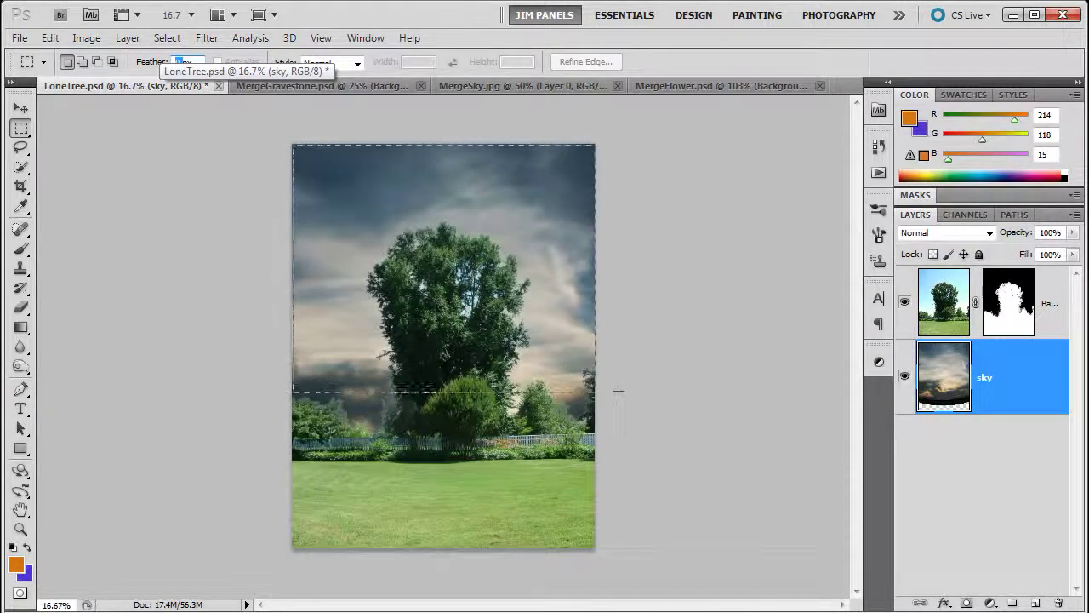
left_click_drag(623, 387, 623, 389)
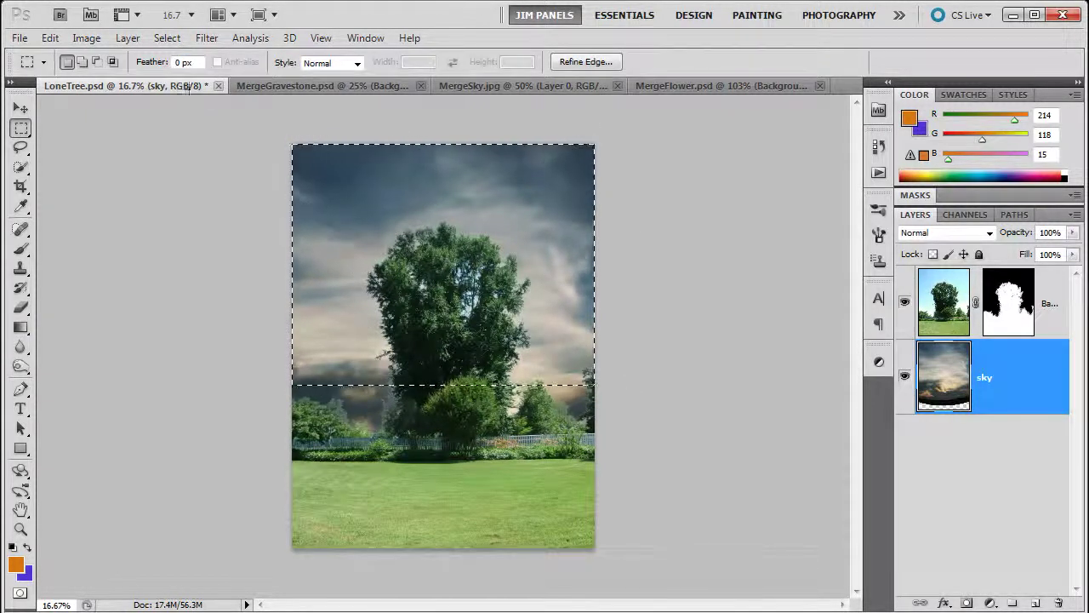
left_click(166, 38)
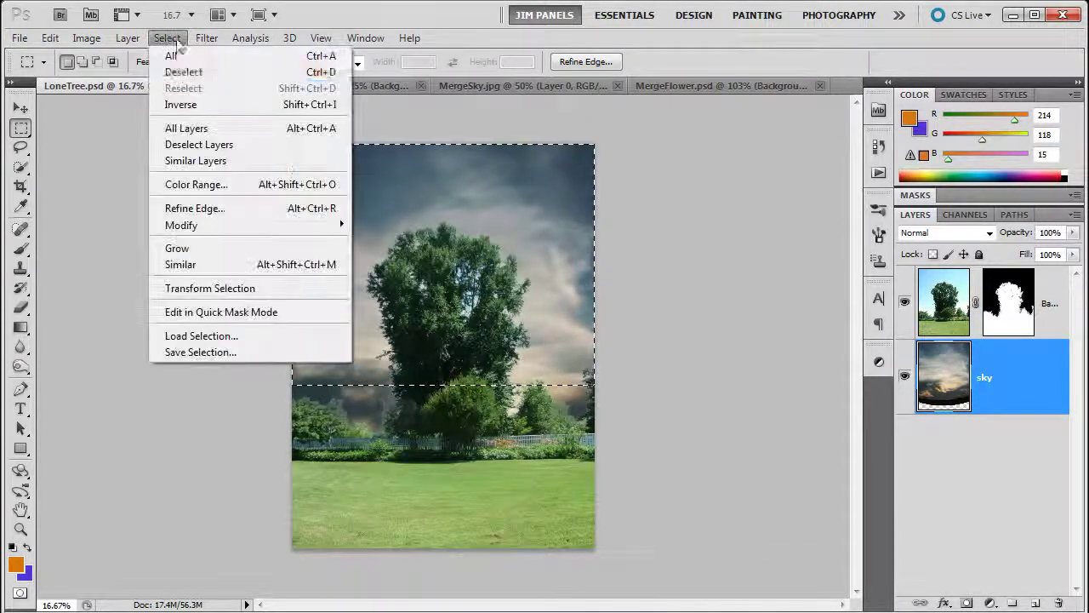
mouse_move(236, 230)
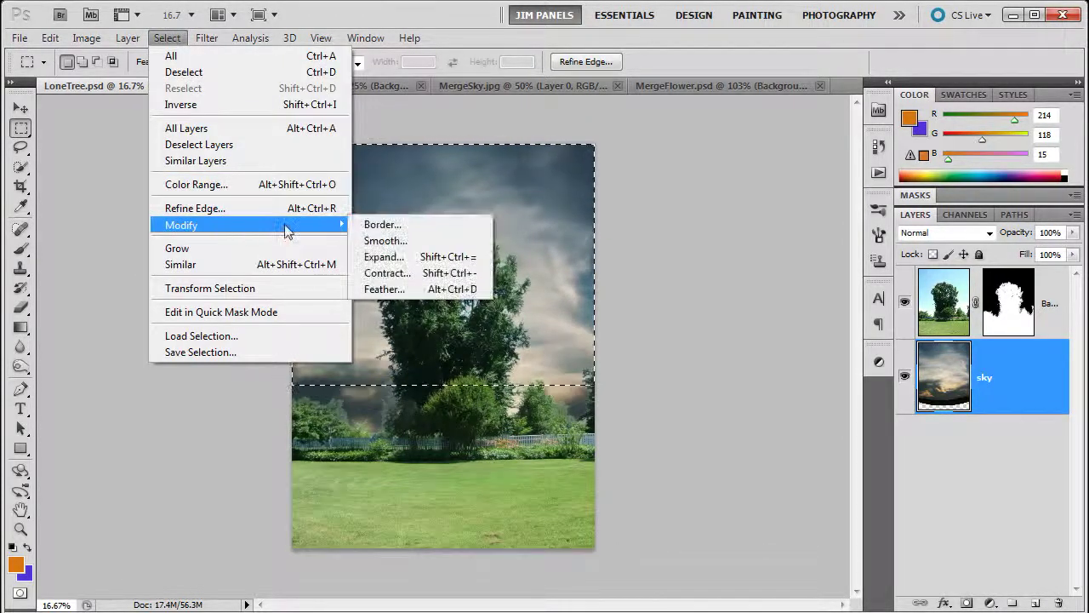
- Feather the sky selection, accepting 250 pixels after the 300-pixel entry is rejected
left_click(401, 291)
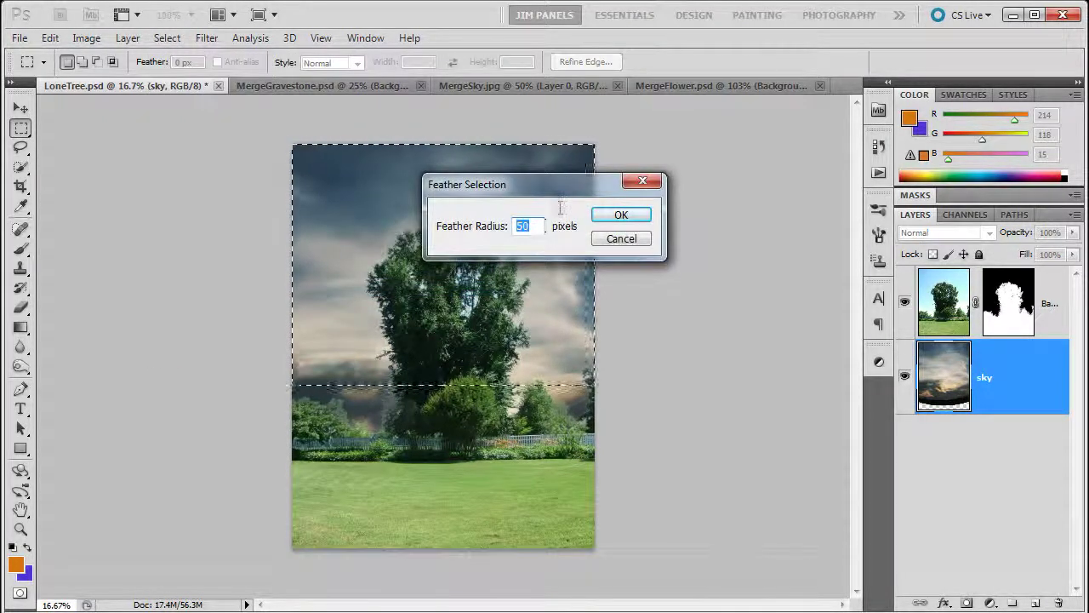
type("300")
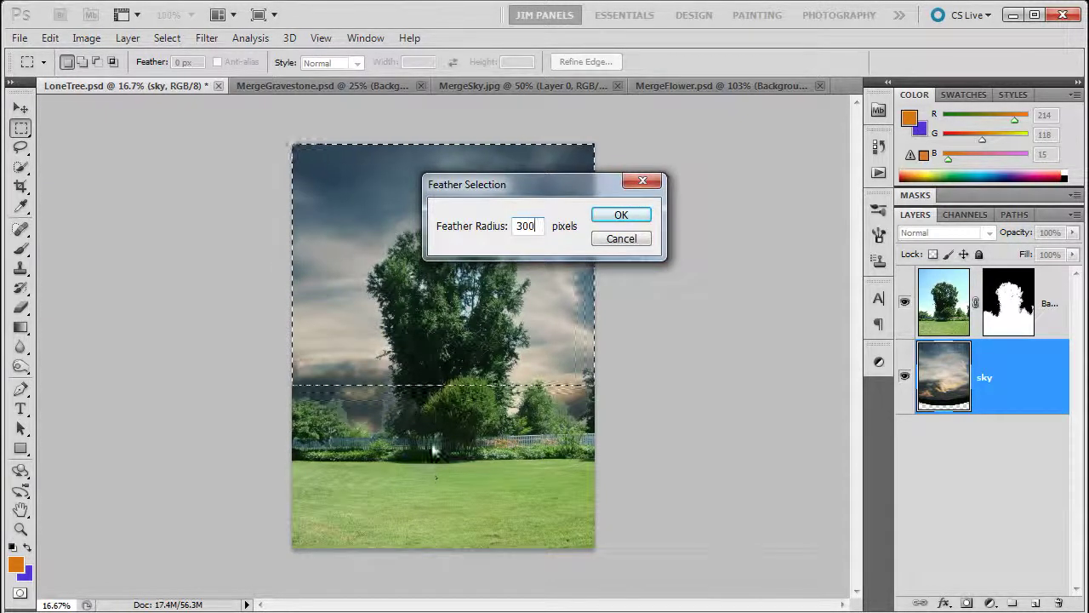
left_click(621, 216)
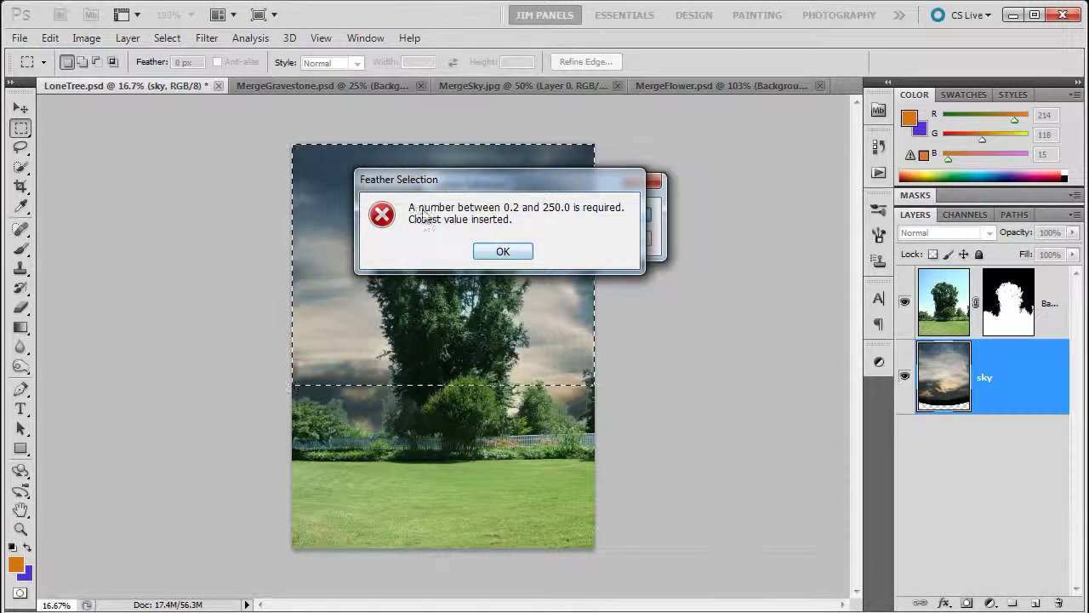
left_click(502, 251)
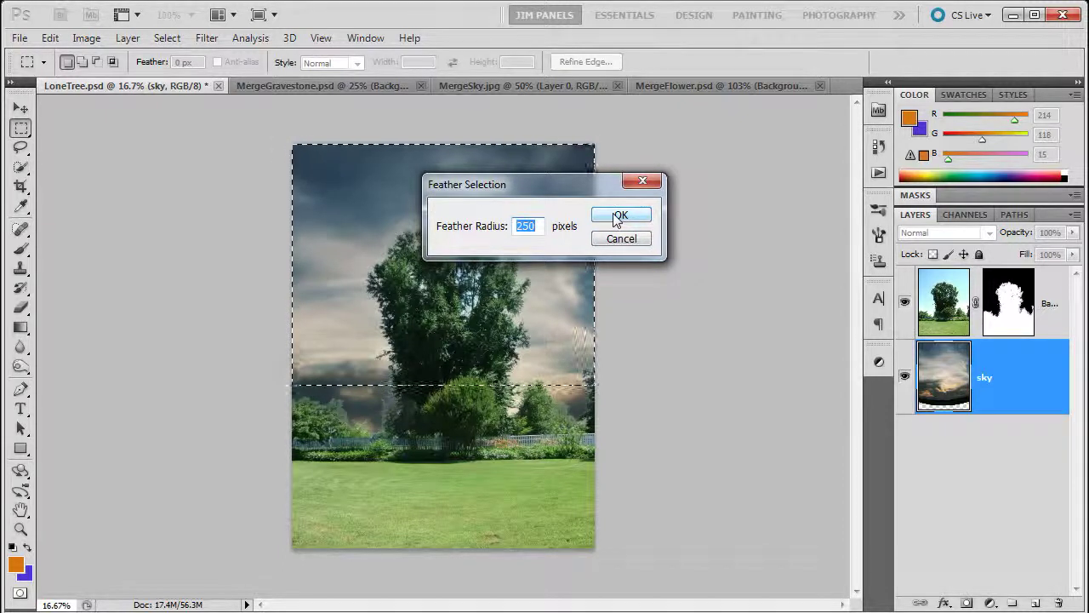
left_click(620, 216)
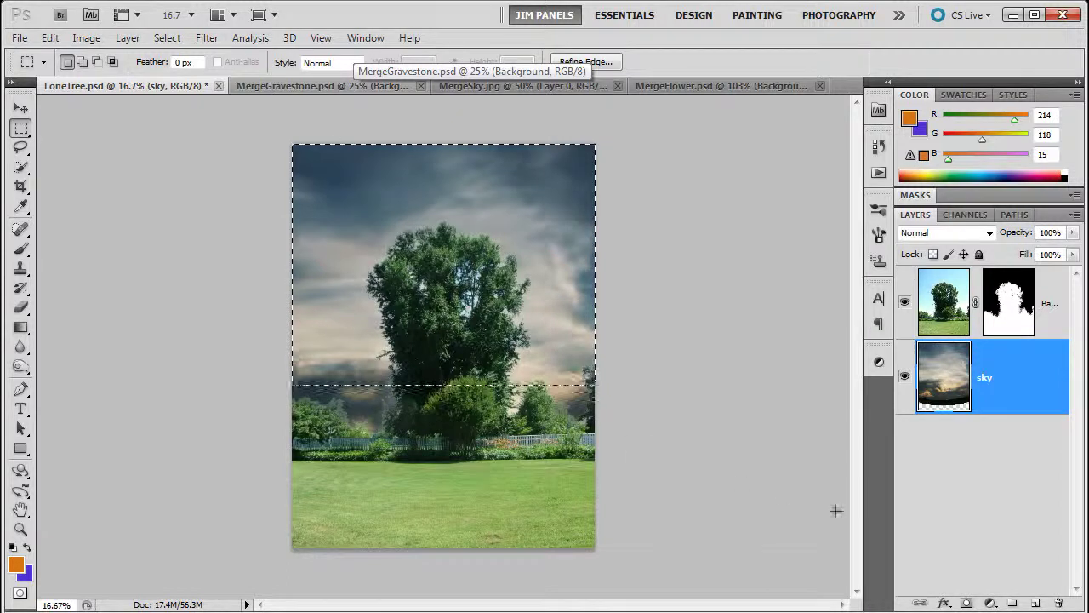
- Add a layer mask to the sky layer from the feathered selection
left_click(968, 605)
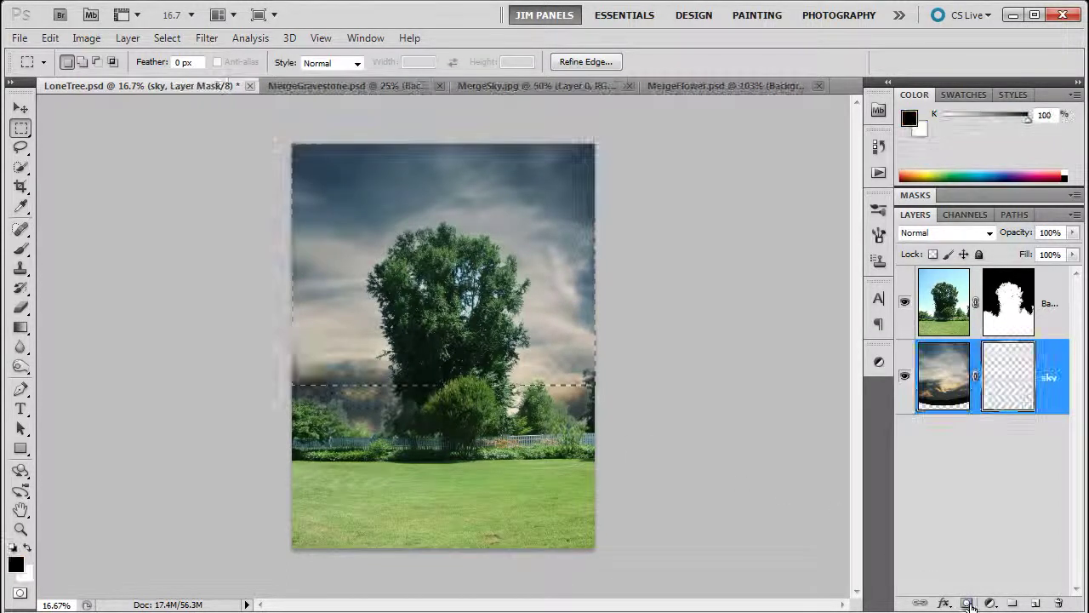